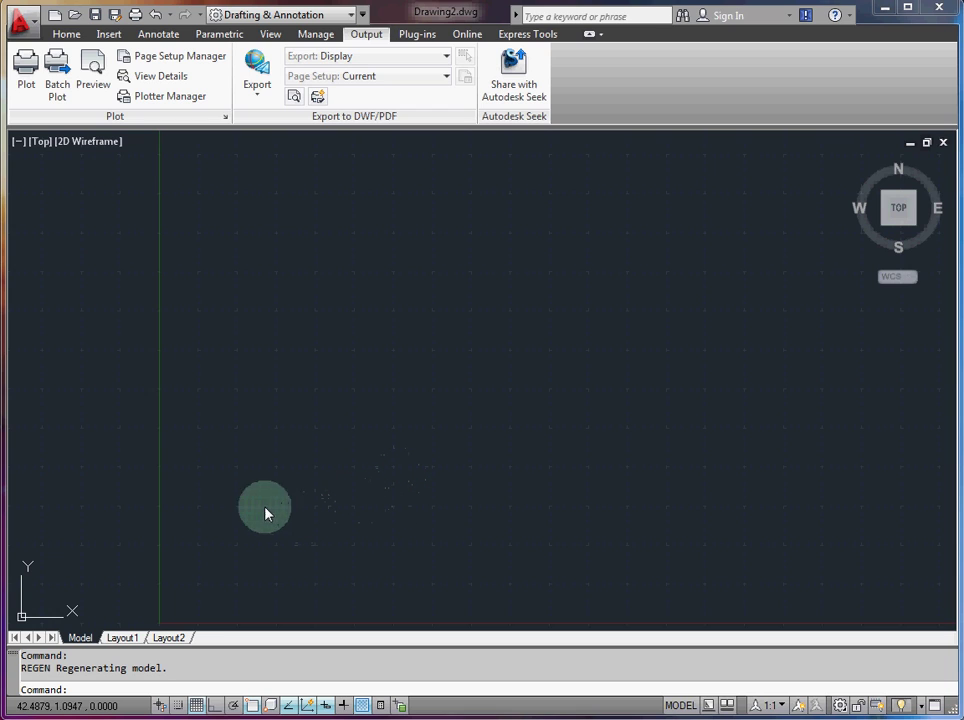
# Step: Configure the drafting settings to show a dotted grid in 2D model space and use isometric snap
pyautogui.rightClick(196, 706)
pyautogui.click(240, 700)
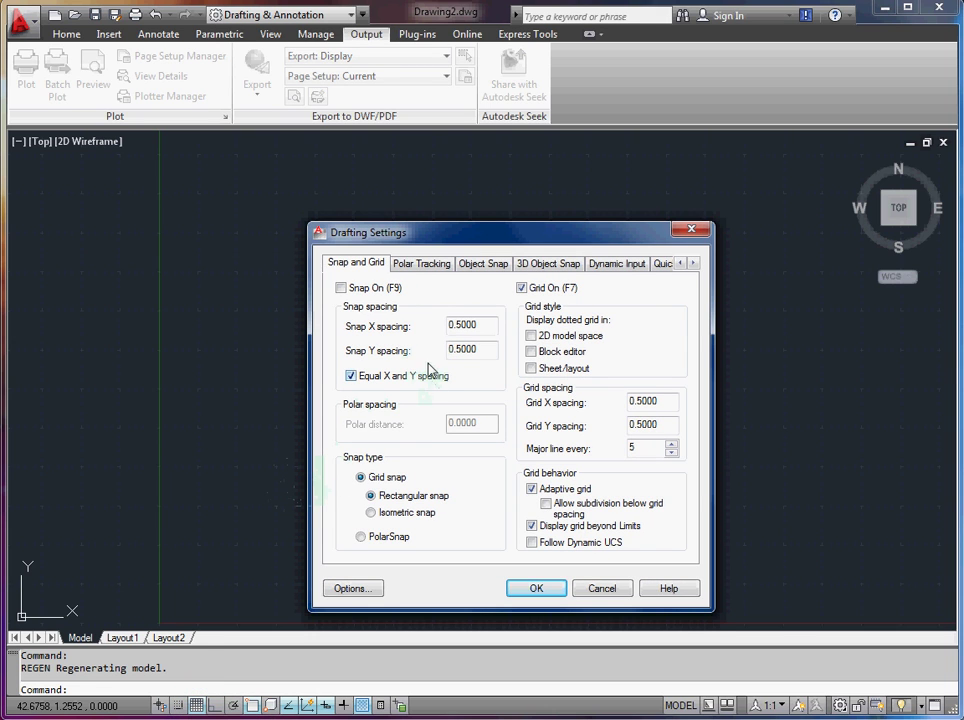
pyautogui.moveTo(420, 228); pyautogui.dragTo(400, 207)
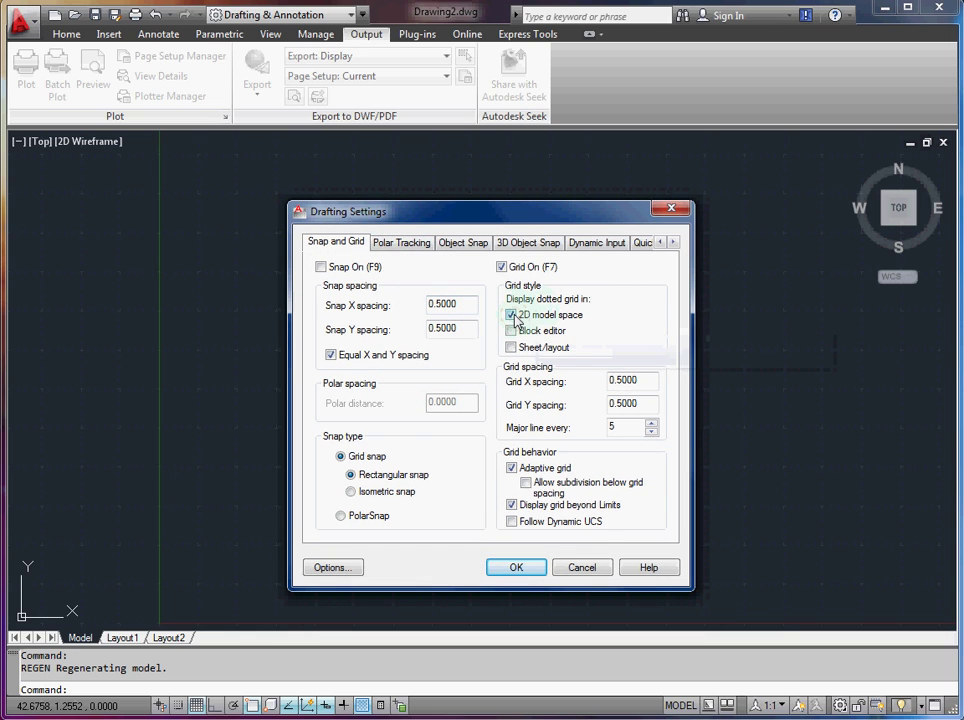
pyautogui.click(387, 493)
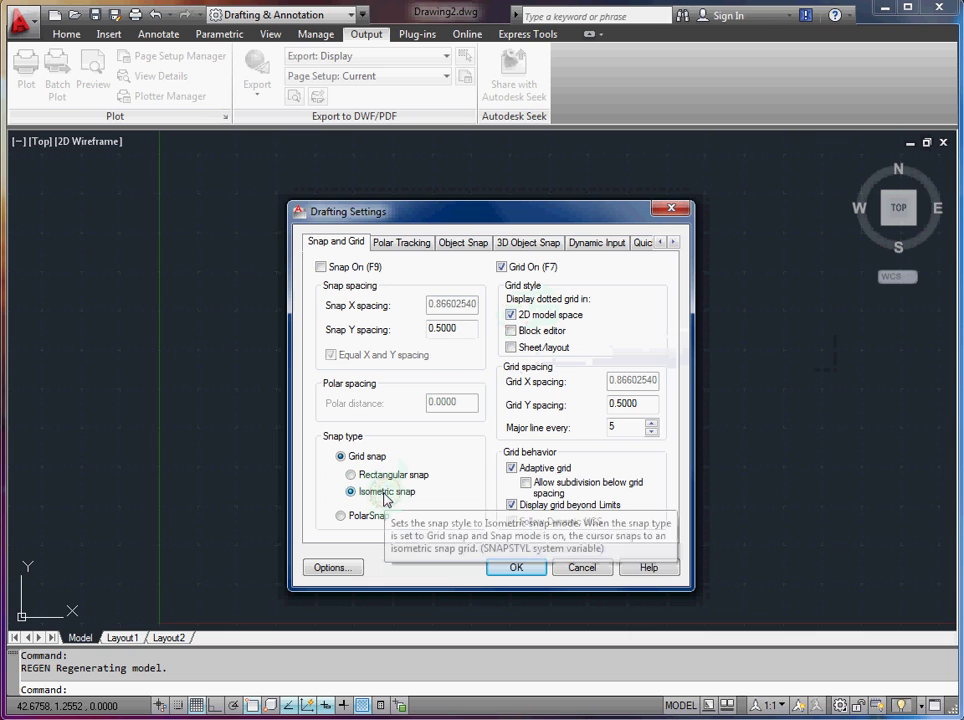
pyautogui.click(516, 566)
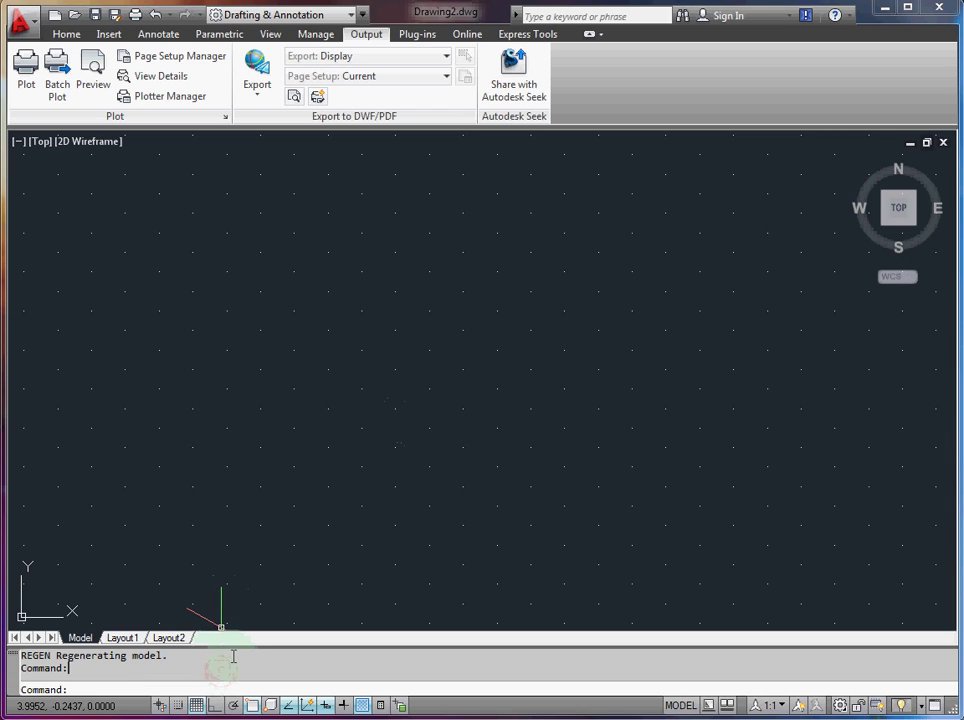
# Step: Set both the snap spacing and the grid spacing to 5
pyautogui.write('AP')
pyautogui.press('Return')
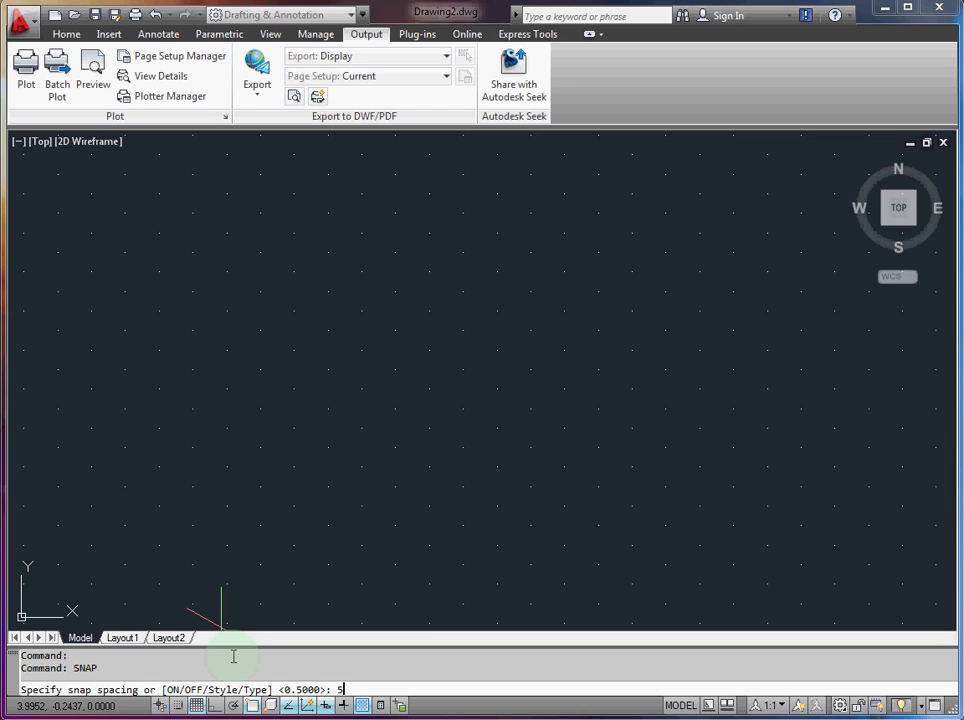
pyautogui.press('Return')
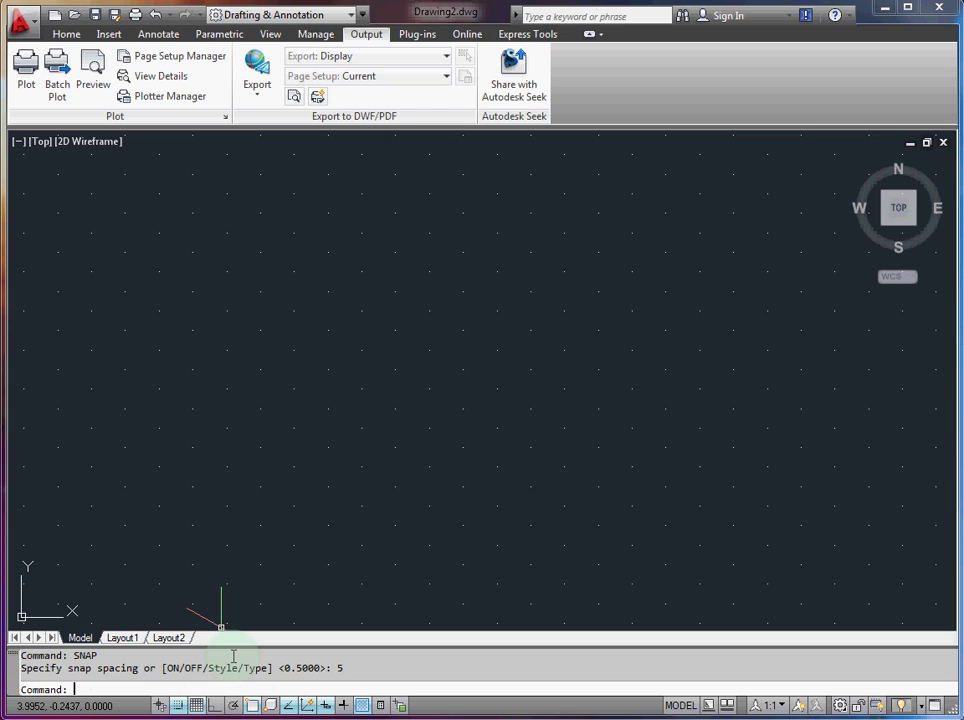
pyautogui.write('grid')
pyautogui.press('Return')
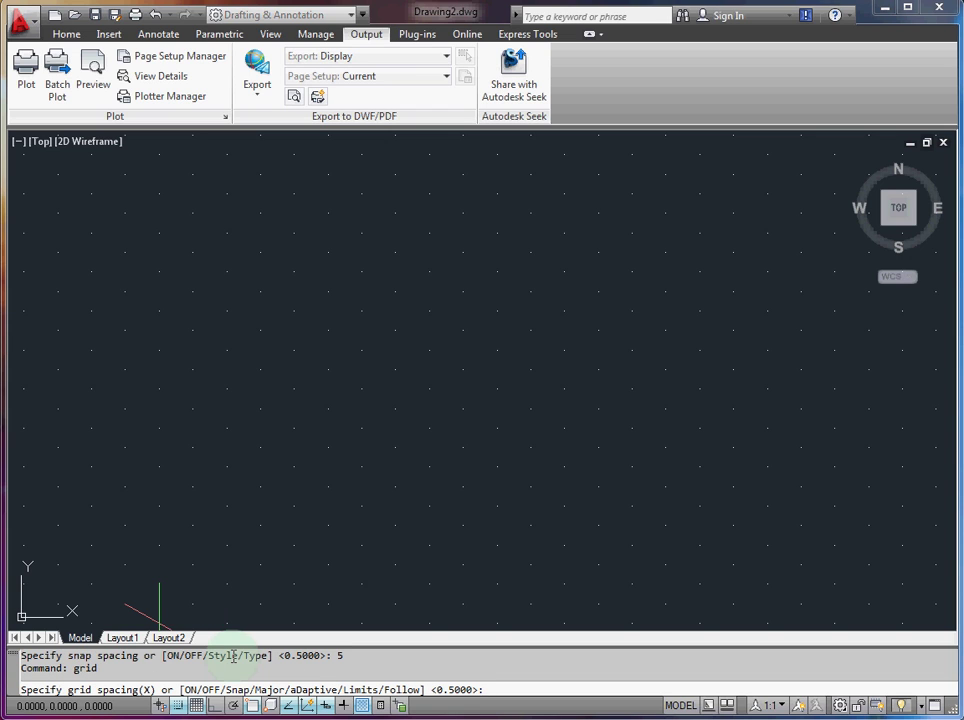
pyautogui.write('5')
pyautogui.press('Return')
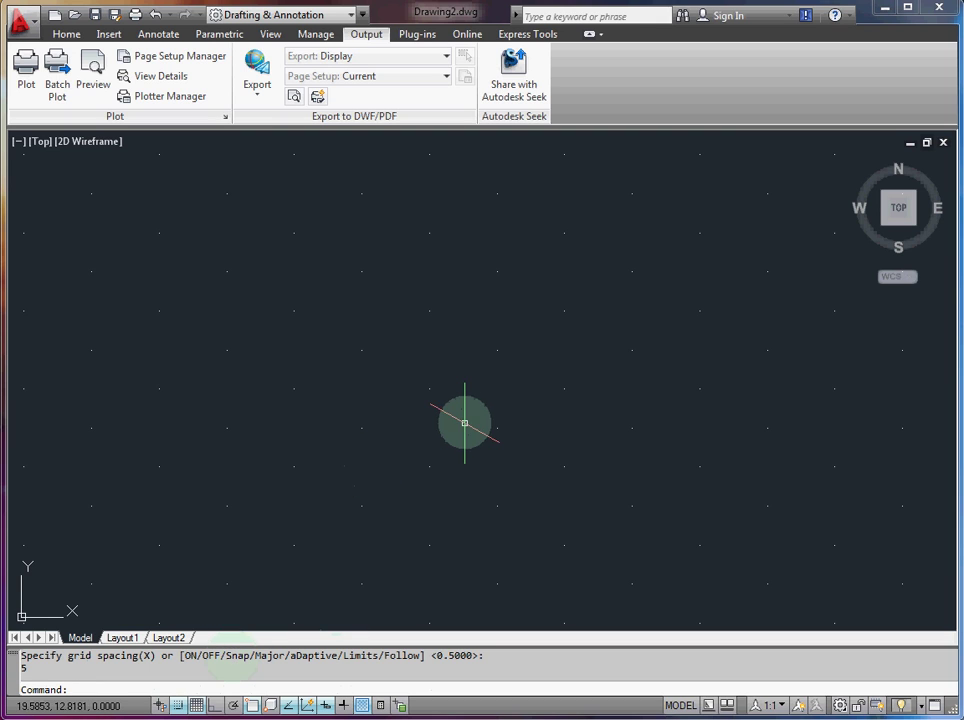
# Step: Draw connected lines from the origin, 70 units down-right at 30° and 40 units up-right at 30°, for the base's lower edges
pyautogui.scroll(-4, 455, 371)
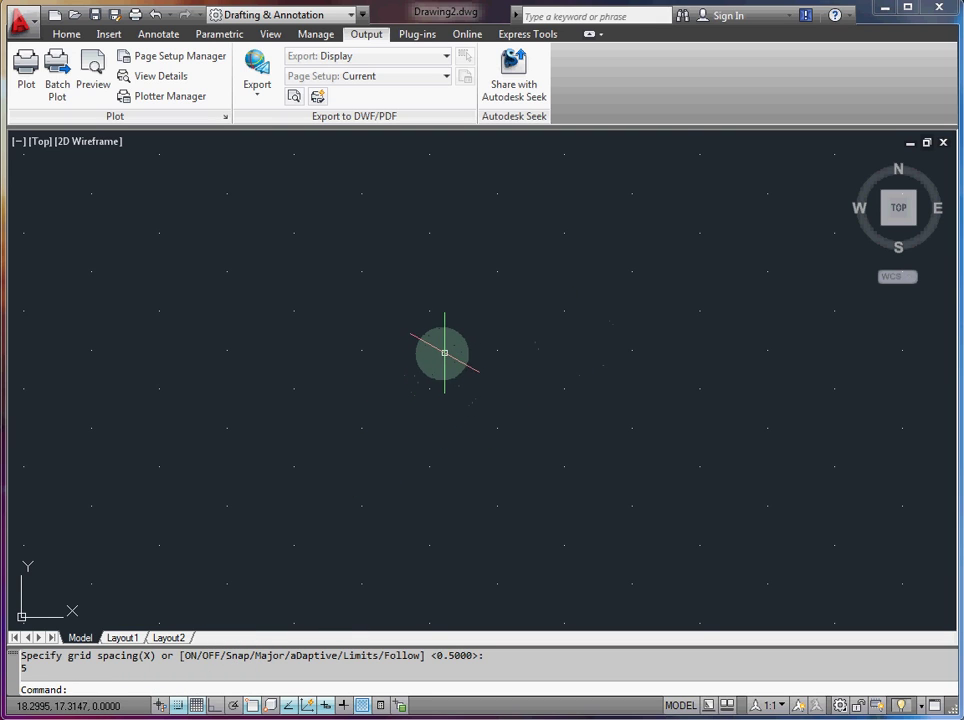
pyautogui.moveTo(588, 392)
pyautogui.mouseDown(button='middle')
pyautogui.moveTo(540, 381)
pyautogui.moveTo(503, 331)
pyautogui.mouseUp(button='middle')
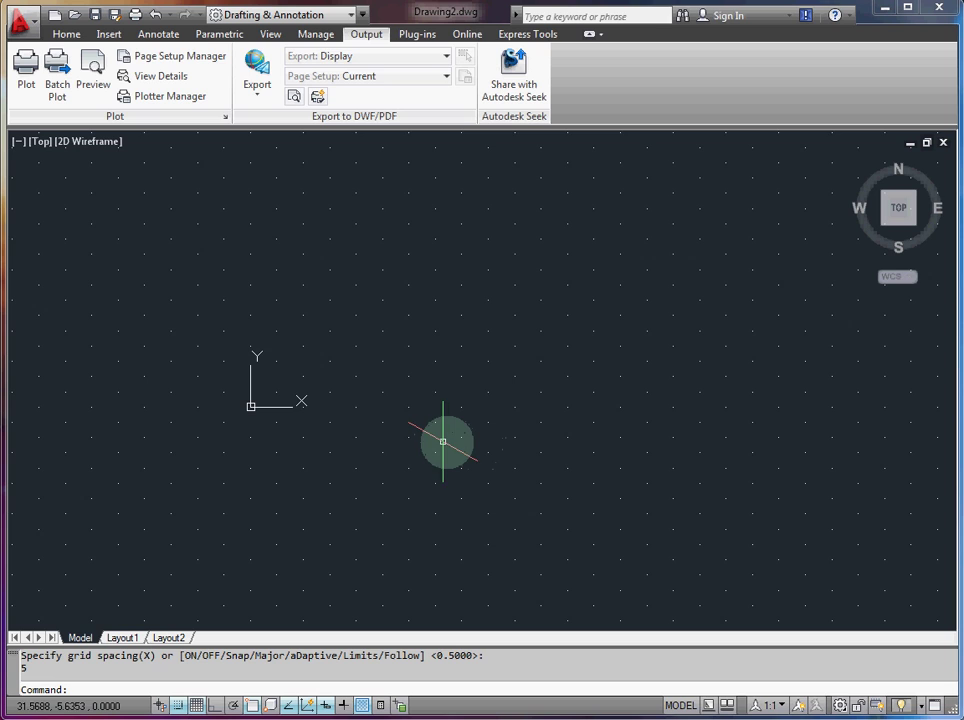
pyautogui.write('L')
pyautogui.press('Return')
pyautogui.click(251, 407)
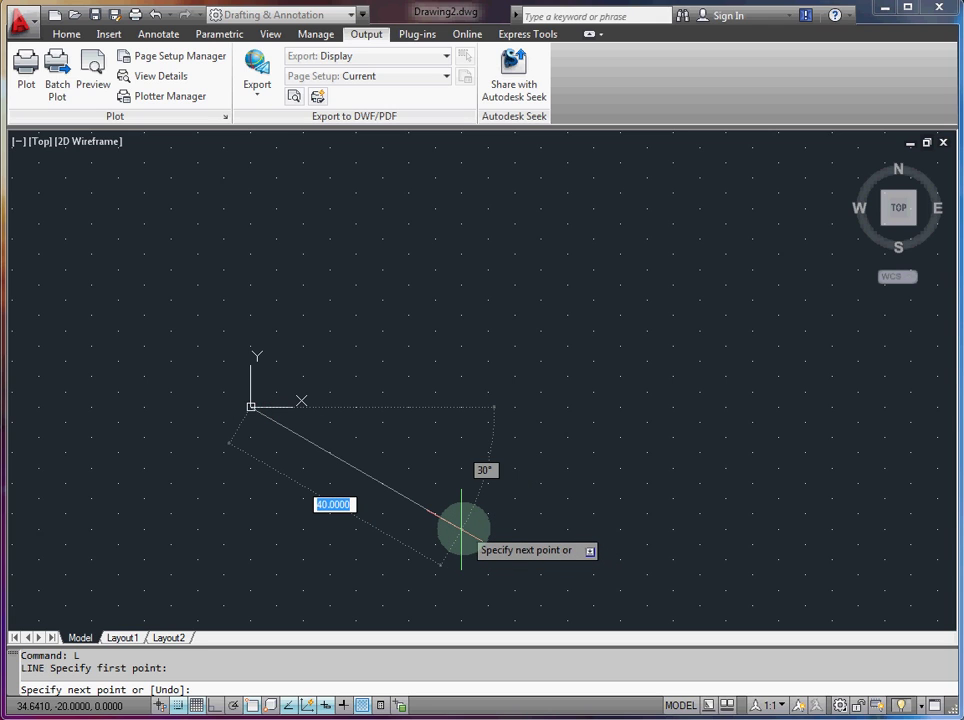
pyautogui.moveTo(503, 549)
pyautogui.mouseDown(button='middle')
pyautogui.moveTo(477, 483)
pyautogui.moveTo(445, 456)
pyautogui.mouseUp(button='middle')
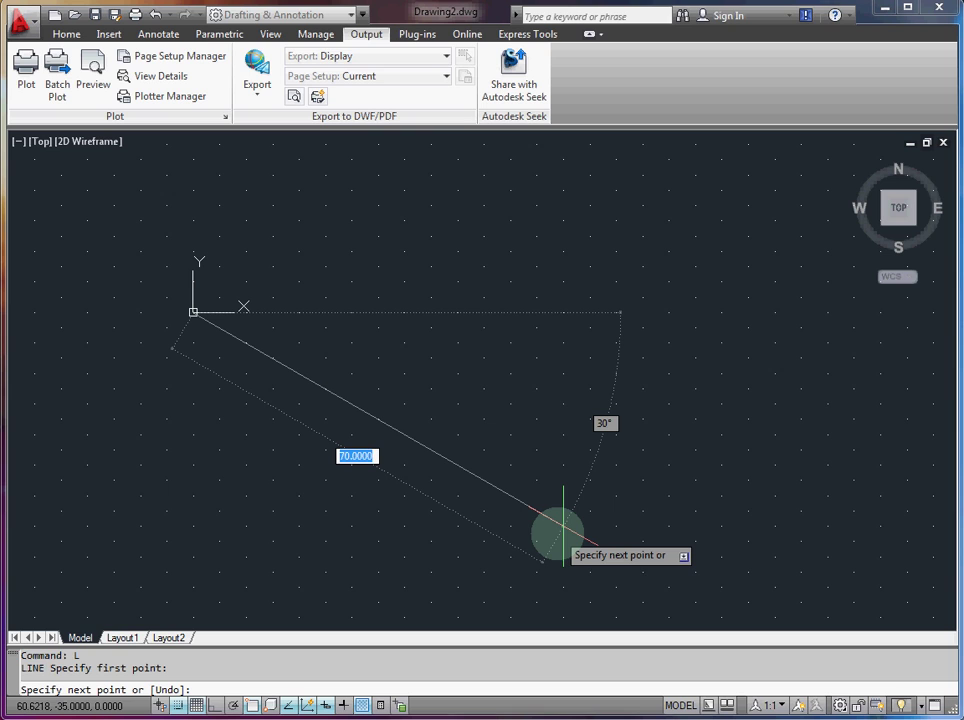
pyautogui.click(563, 526)
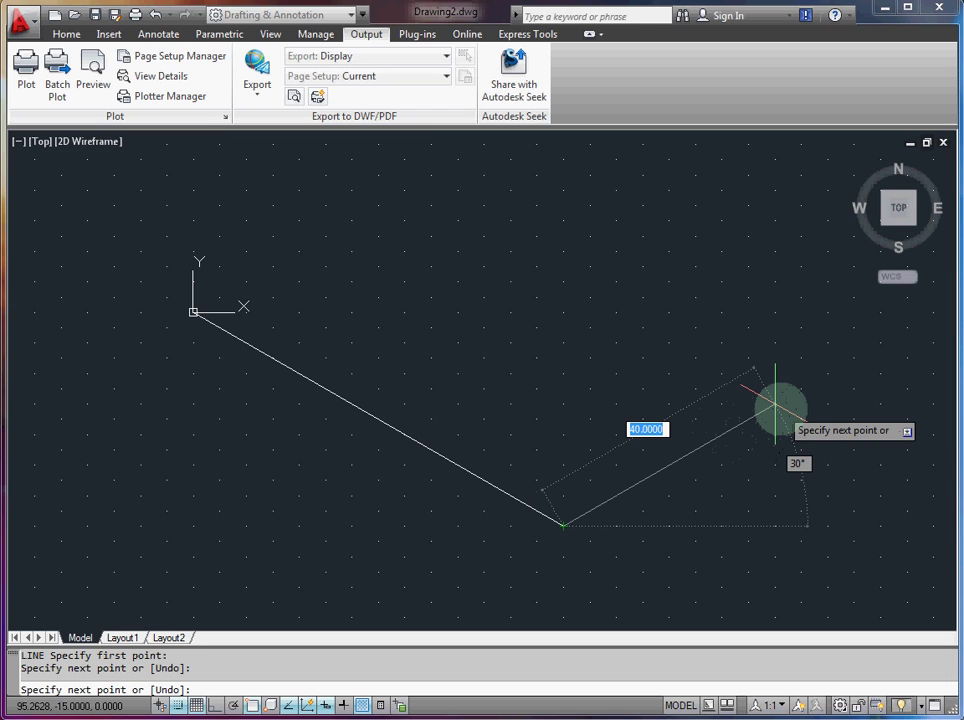
pyautogui.click(775, 405)
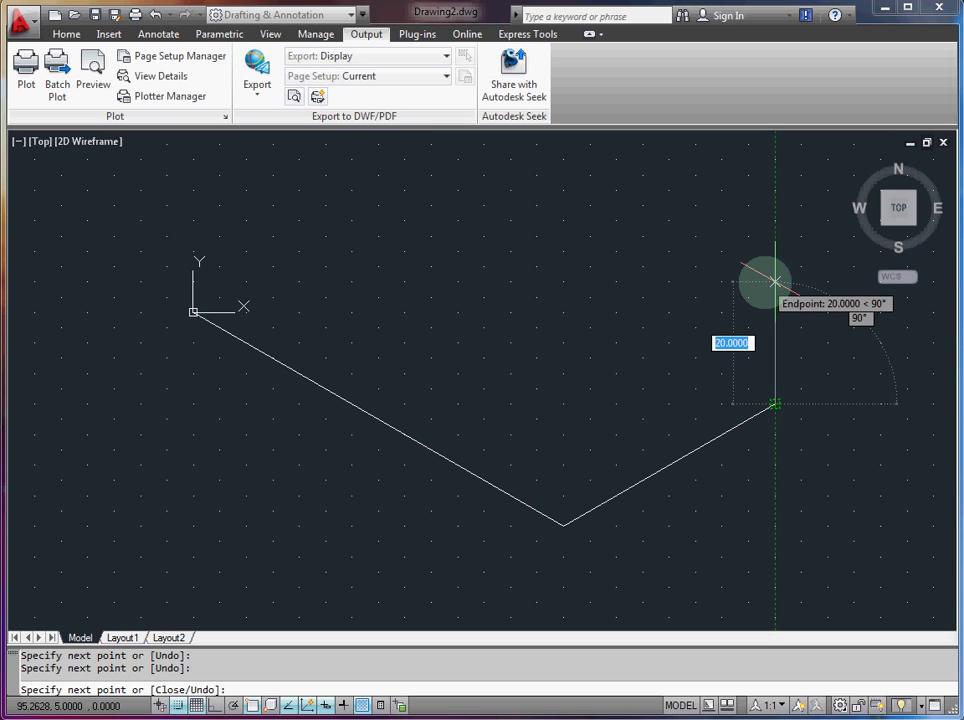
# Step: Continue the base outline 20 units up, 40 units back down-left and 40 units up-left at 150°, and end the line
pyautogui.click(775, 282)
pyautogui.click(563, 405)
pyautogui.moveTo(322, 286); pyautogui.dragTo(323, 370, button='middle')
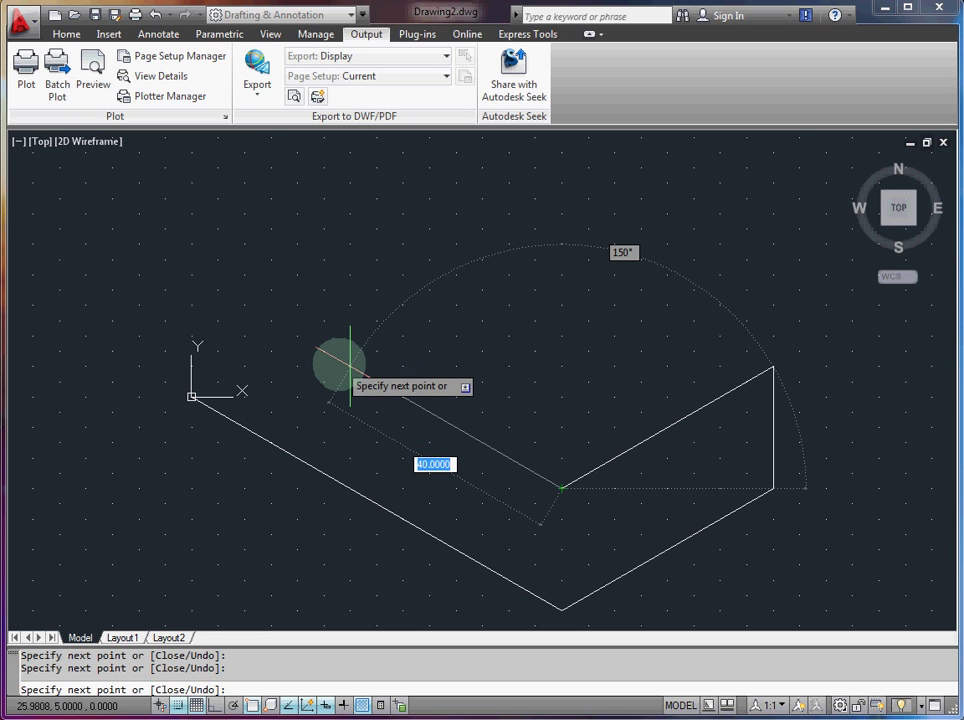
pyautogui.moveTo(350, 368); pyautogui.dragTo(379, 383, button='middle')
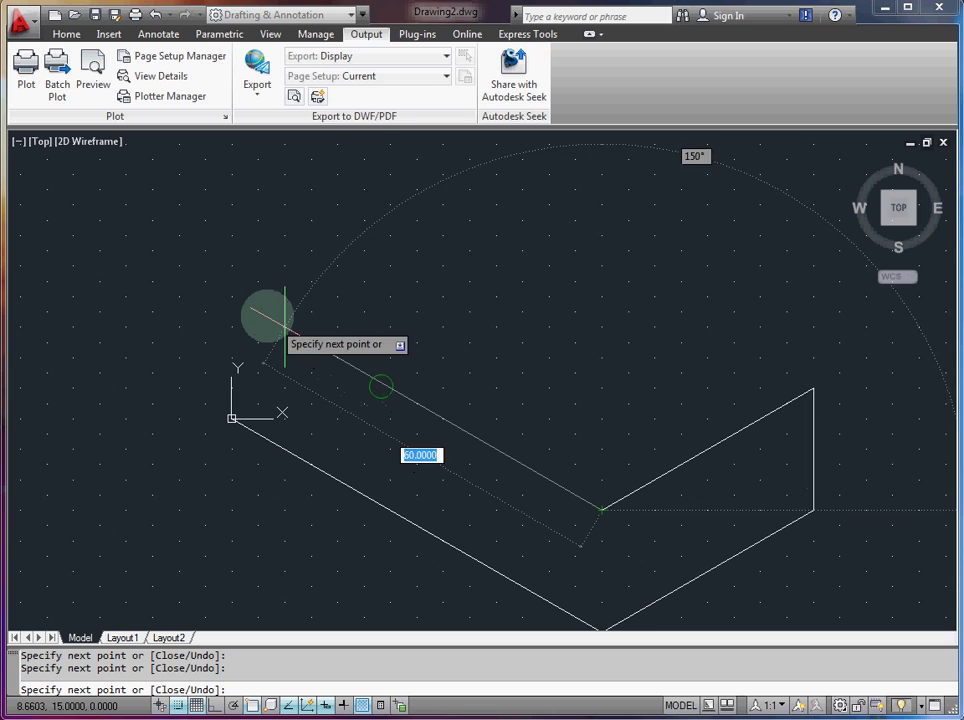
pyautogui.click(390, 387)
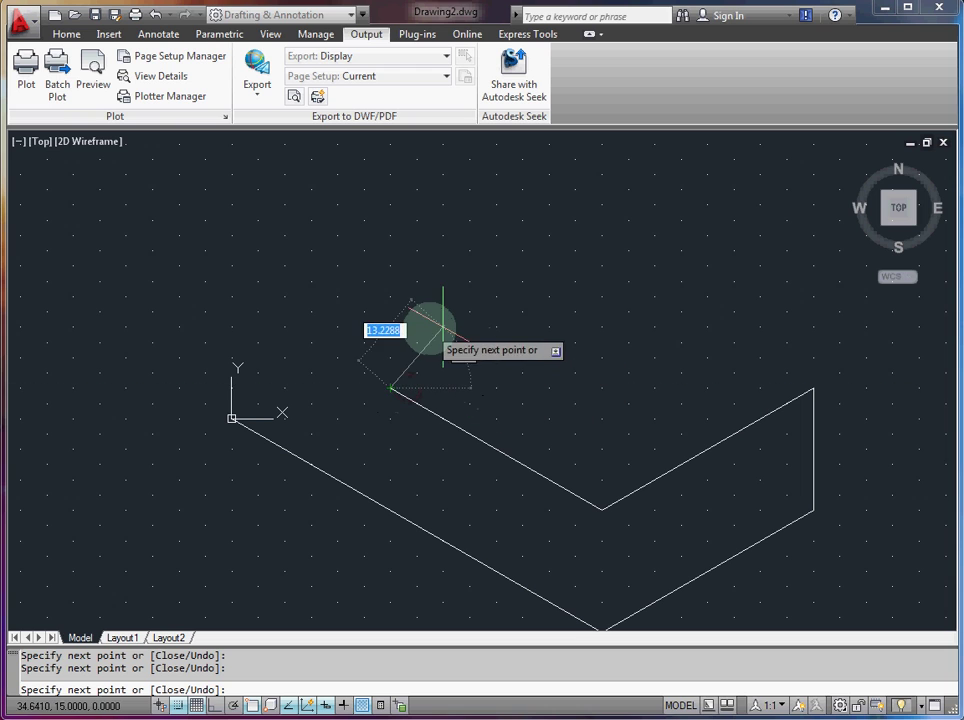
pyautogui.press('Escape')
# Step: Draw a line from the origin 40 units straight up, followed by a 10-unit segment down-right along the isometric axis
pyautogui.moveTo(568, 361)
pyautogui.mouseDown(button='middle')
pyautogui.moveTo(557, 346)
pyautogui.moveTo(387, 329)
pyautogui.moveTo(383, 351)
pyautogui.mouseUp(button='middle')
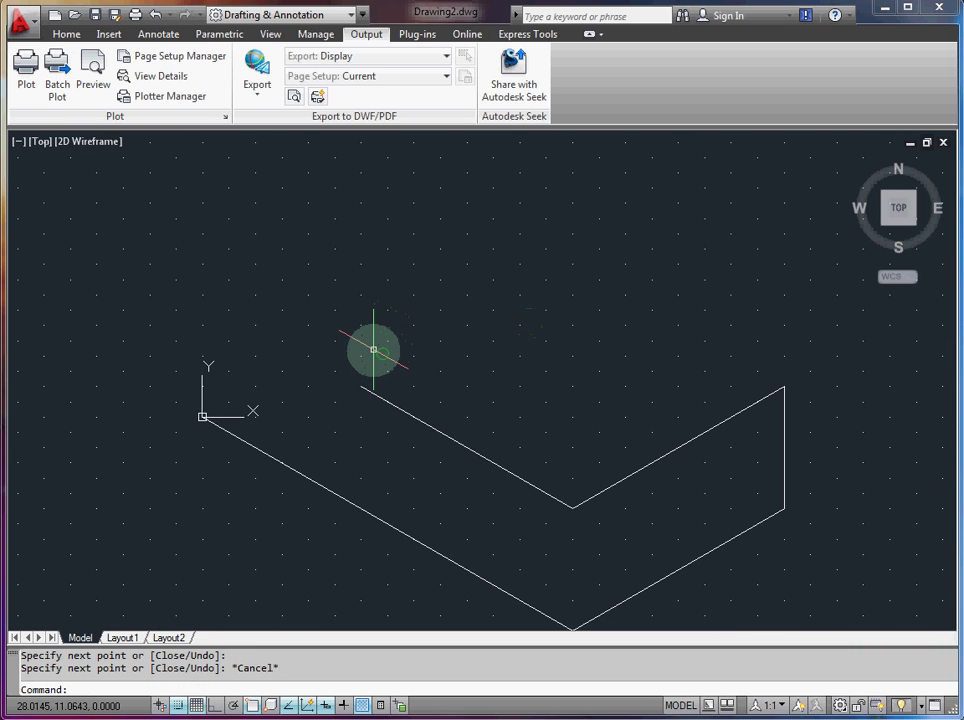
pyautogui.write('l')
pyautogui.press('Return')
pyautogui.click(202, 417)
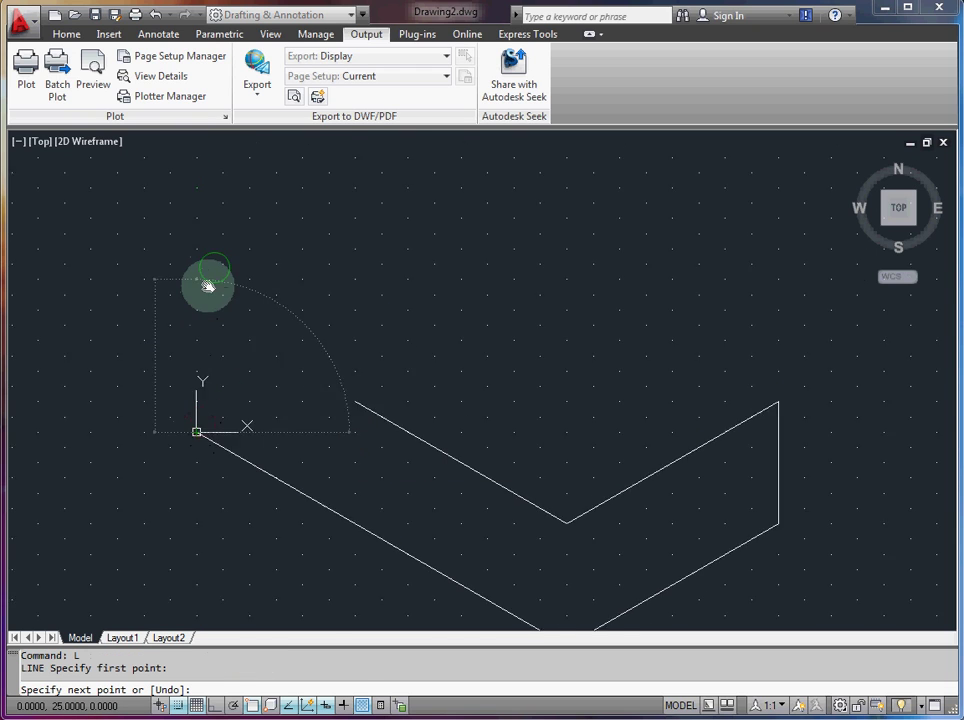
pyautogui.click(191, 216)
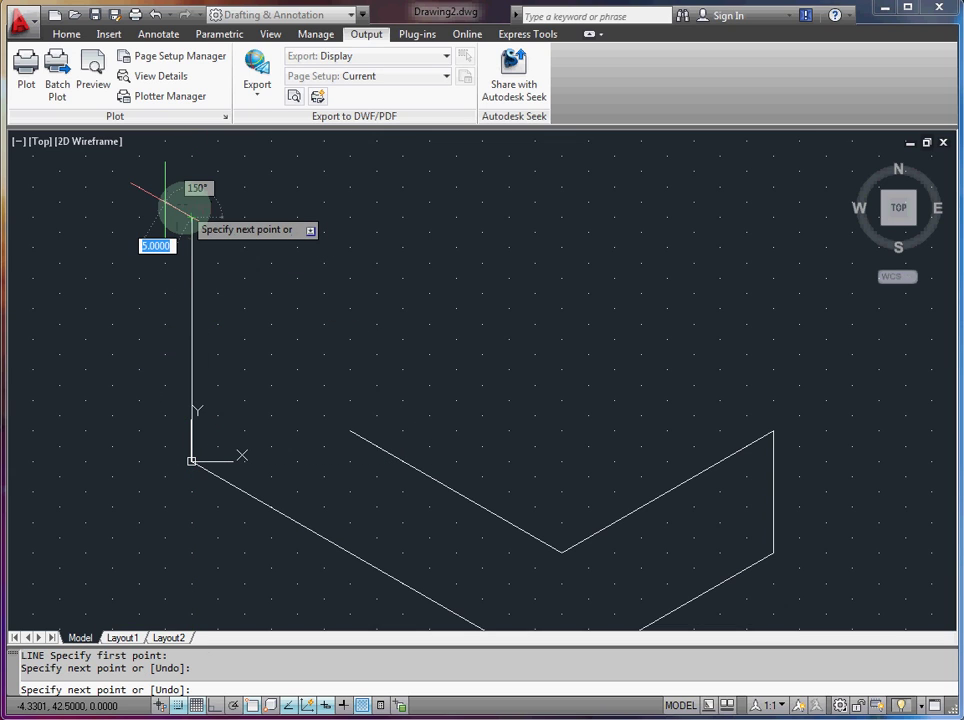
pyautogui.click(245, 246)
# Step: Continue the top outline with 30 units up-right, 20 down-right, 10 up-right, 30 up-left and 40 down-left to the vertical line's upper end
pyautogui.moveTo(385, 180); pyautogui.dragTo(374, 240, button='middle')
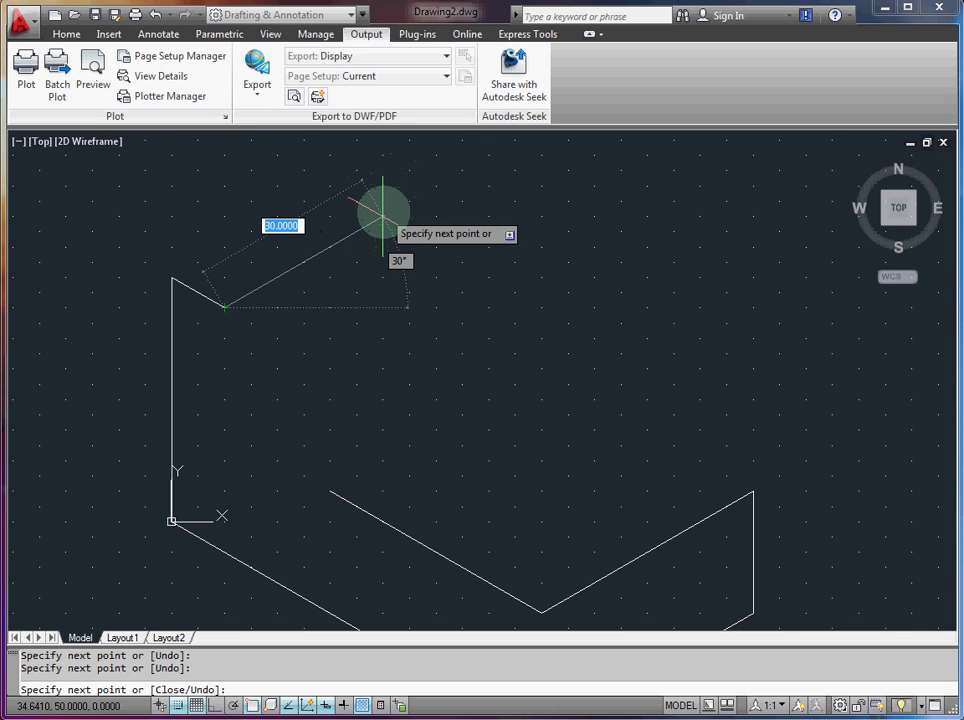
pyautogui.click(383, 213)
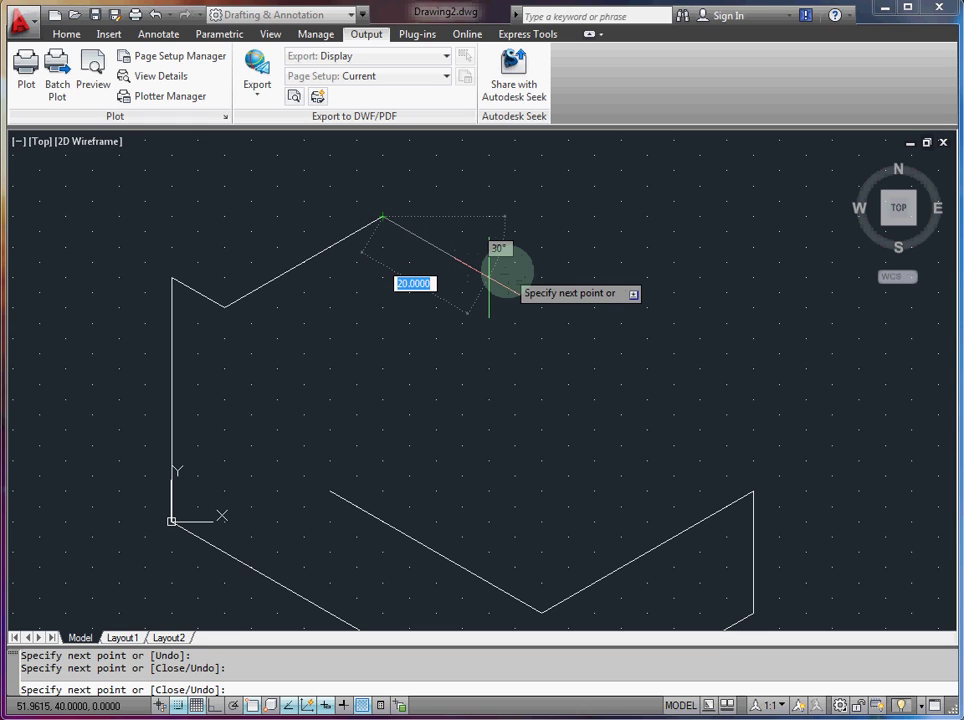
pyautogui.click(488, 277)
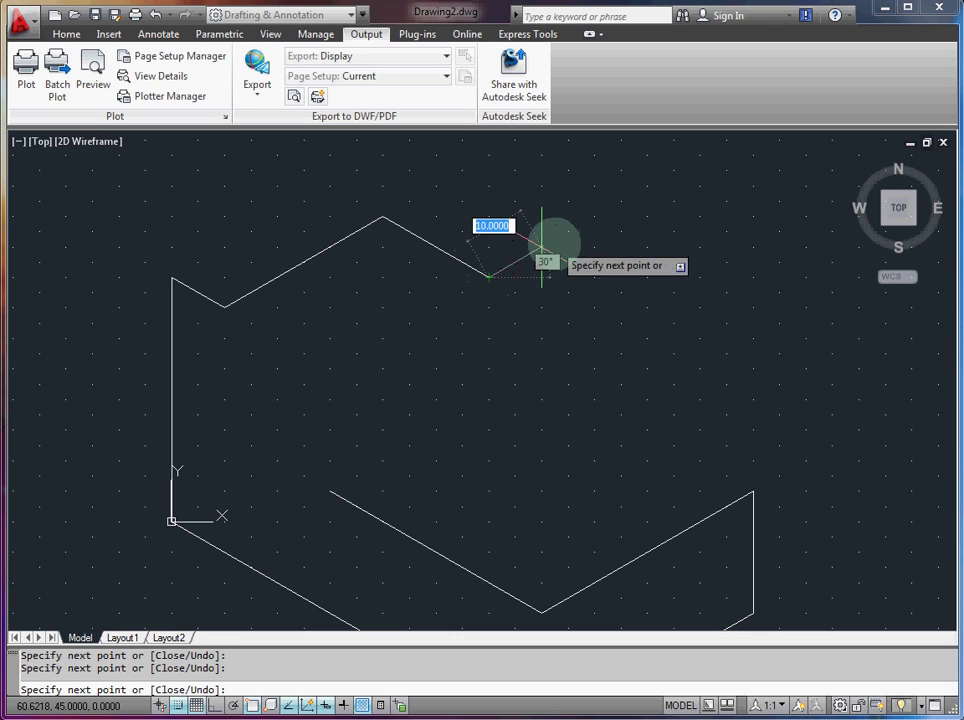
pyautogui.click(541, 246)
pyautogui.click(383, 155)
pyautogui.click(172, 277)
pyautogui.press('Escape')
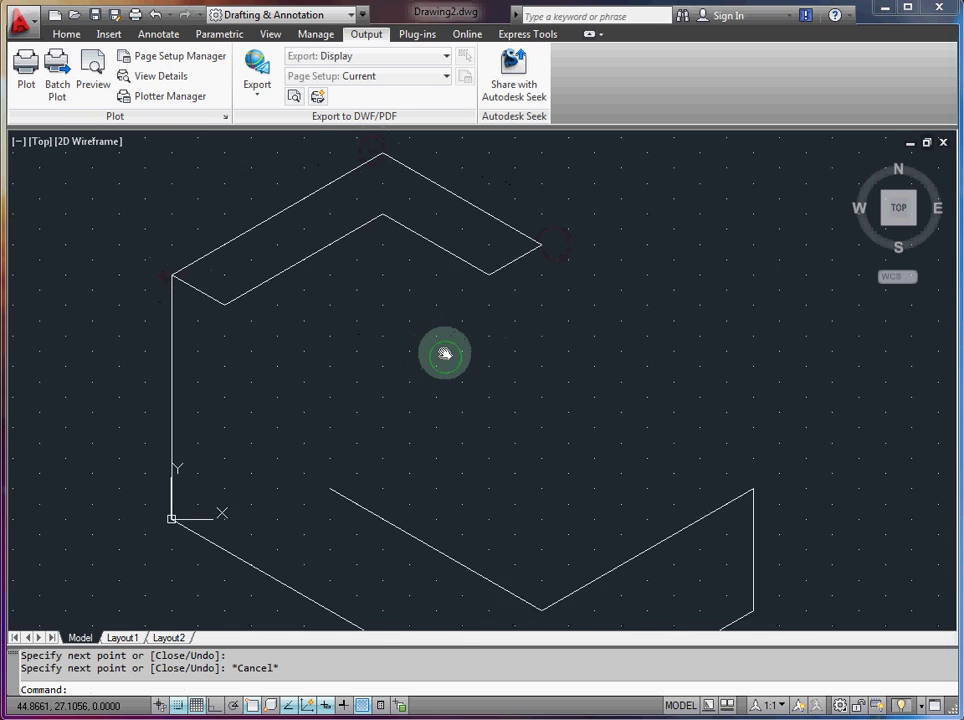
# Step: Regenerate the drawing display with the REGEN command
pyautogui.moveTo(441, 350); pyautogui.dragTo(400, 314, button='middle')
pyautogui.scroll(2, 421, 301)
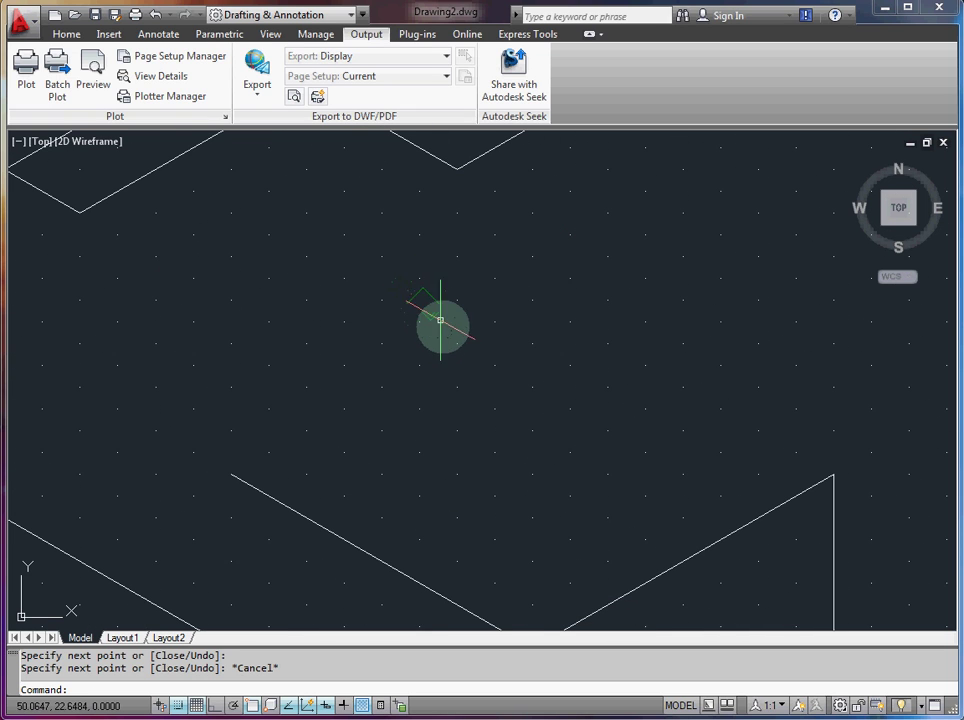
pyautogui.scroll(-2, 508, 360)
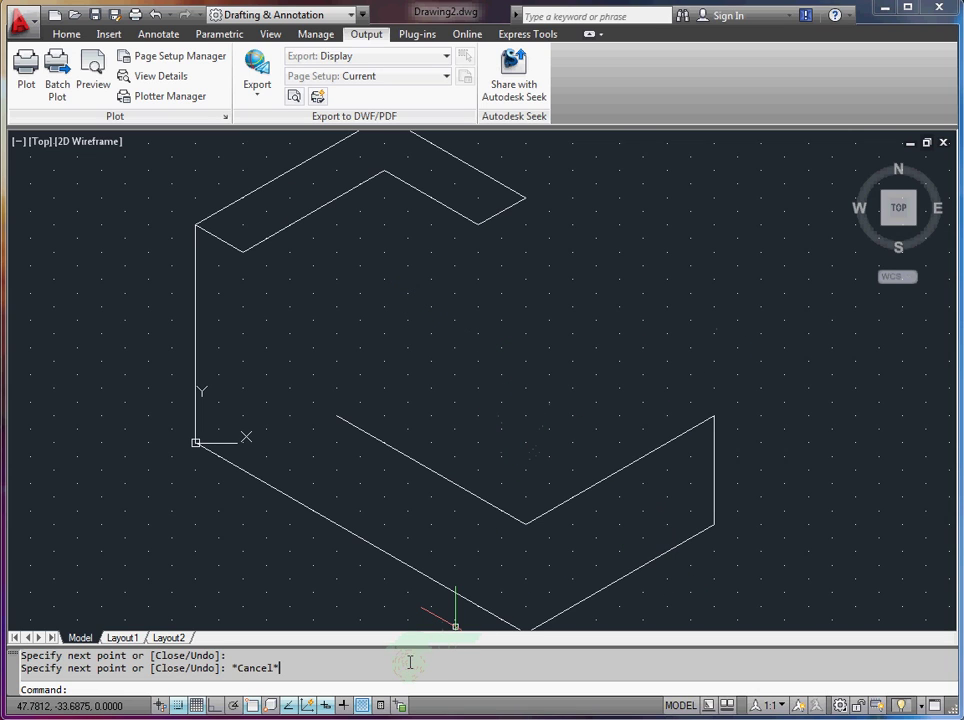
pyautogui.scroll(1, 484, 327)
pyautogui.scroll(-1, 488, 340)
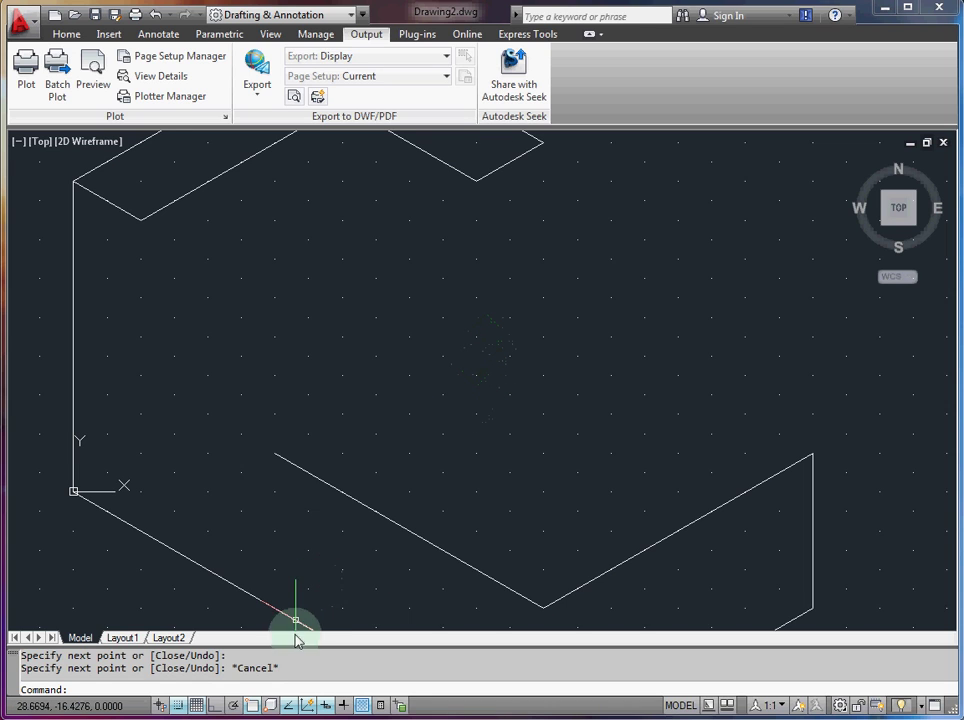
pyautogui.write('regen')
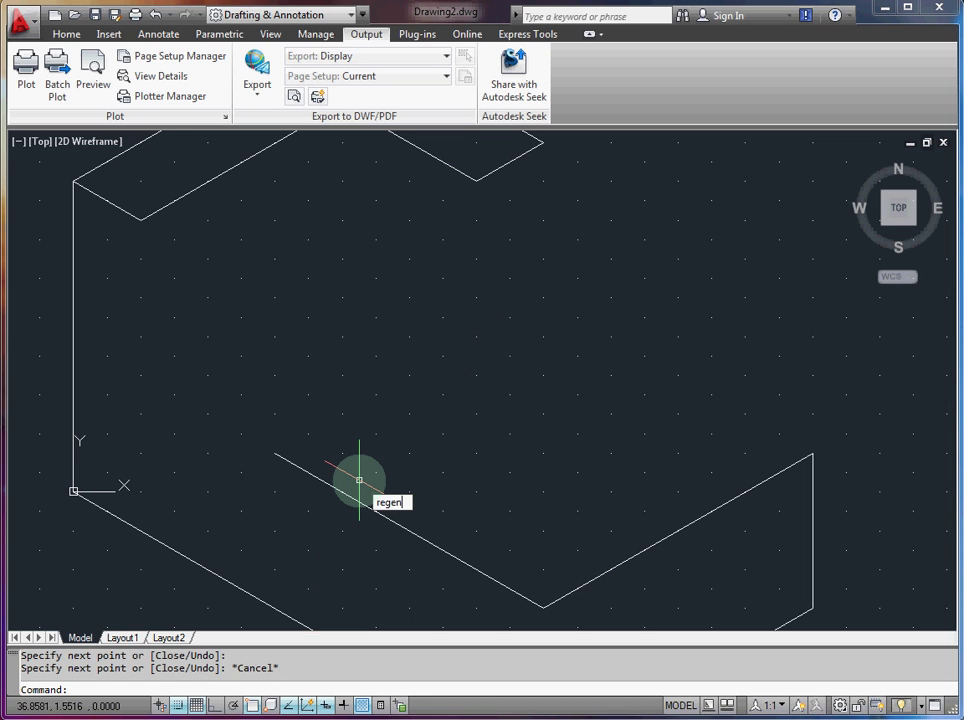
pyautogui.press('Return')
# Step: Draw a 25-unit vertical line downward from the rightmost corner of the upper outline
pyautogui.scroll(-1, 362, 472)
pyautogui.scroll(-2, 402, 482)
pyautogui.scroll(3, 404, 482)
pyautogui.moveTo(404, 482)
pyautogui.mouseDown(button='middle')
pyautogui.moveTo(434, 460)
pyautogui.moveTo(441, 439)
pyautogui.moveTo(495, 437)
pyautogui.mouseUp(button='middle')
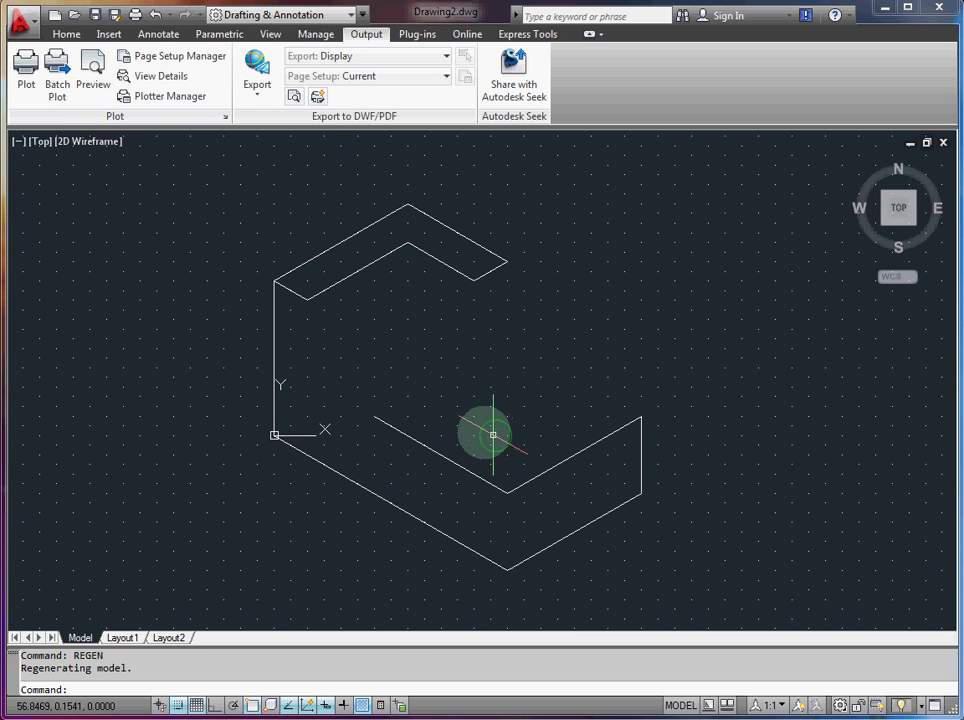
pyautogui.scroll(2, 493, 435)
pyautogui.scroll(-4, 482, 430)
pyautogui.scroll(4, 486, 428)
pyautogui.moveTo(486, 426); pyautogui.dragTo(478, 413, button='middle')
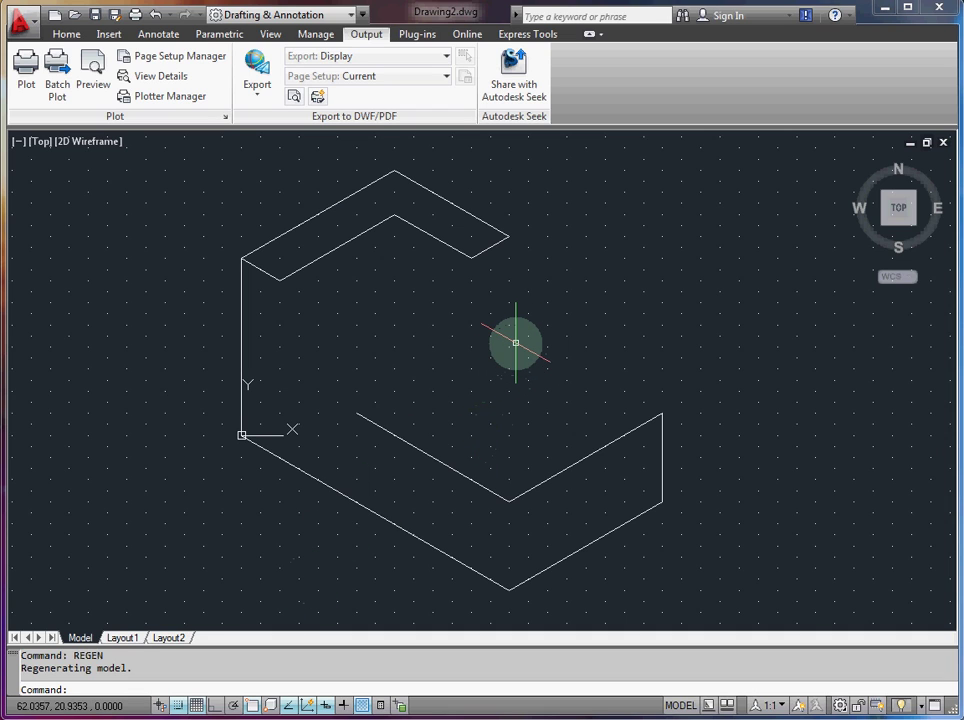
pyautogui.write('L')
pyautogui.press('Return')
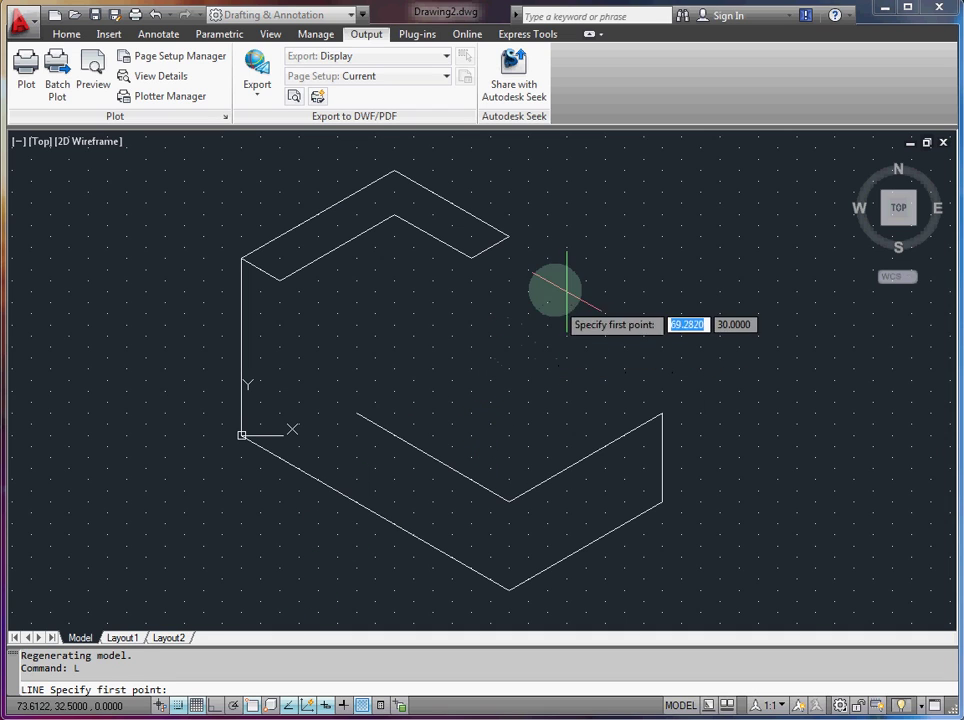
pyautogui.click(509, 237)
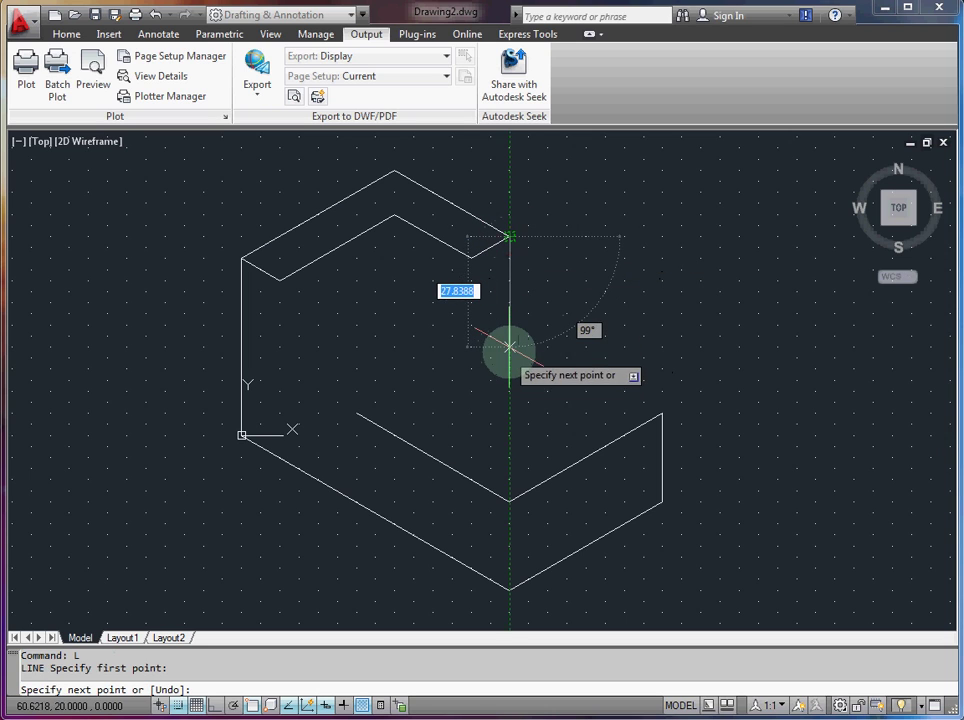
pyautogui.click(509, 340)
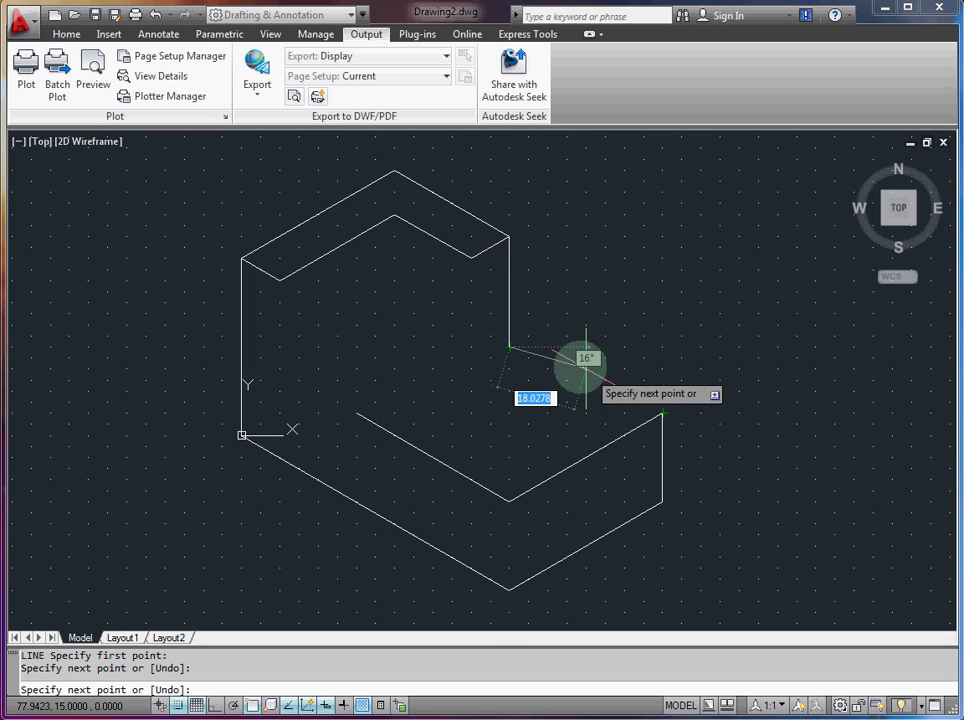
pyautogui.press('Escape')
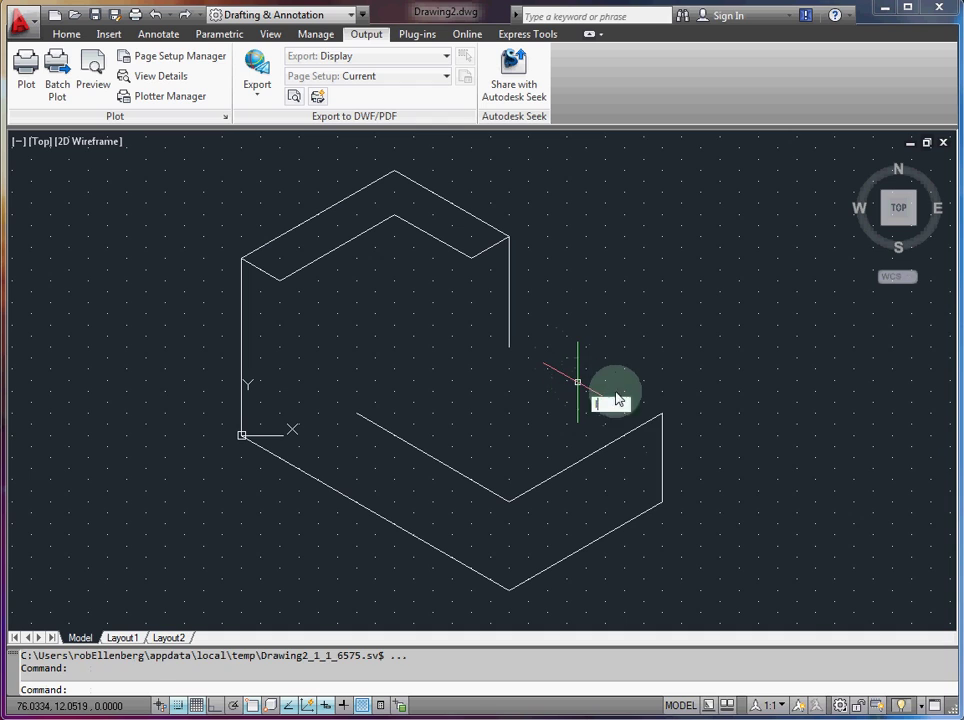
# Step: Try connecting the base's rightmost top corner to the lower end of the 25-unit vertical line, and erase the resulting line
pyautogui.press('Return')
pyautogui.click(662, 411)
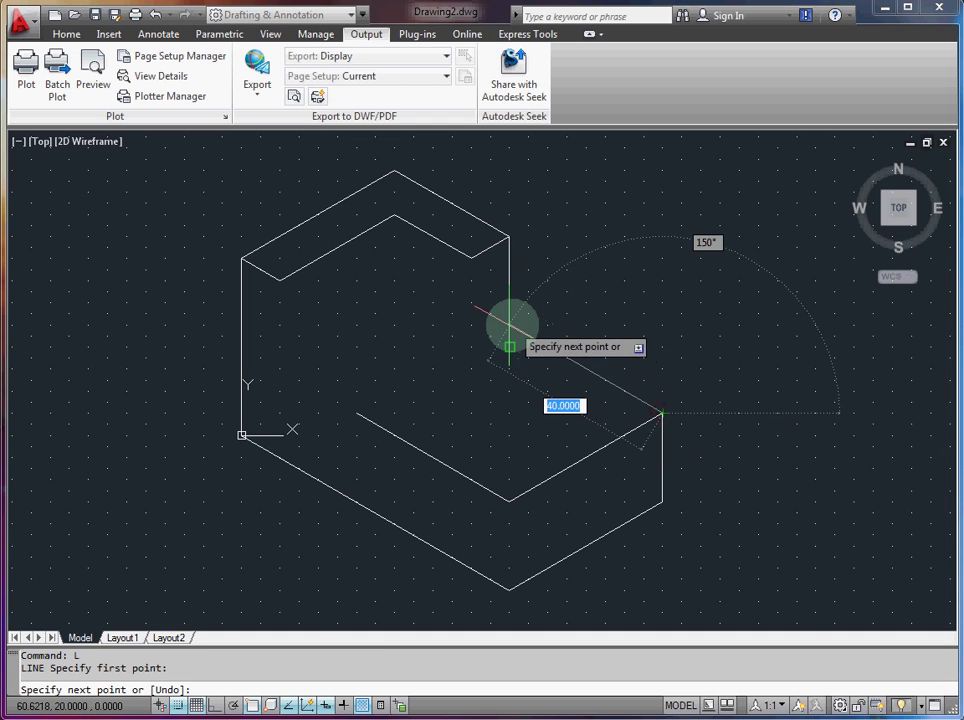
pyautogui.click(509, 346)
pyautogui.press('Escape')
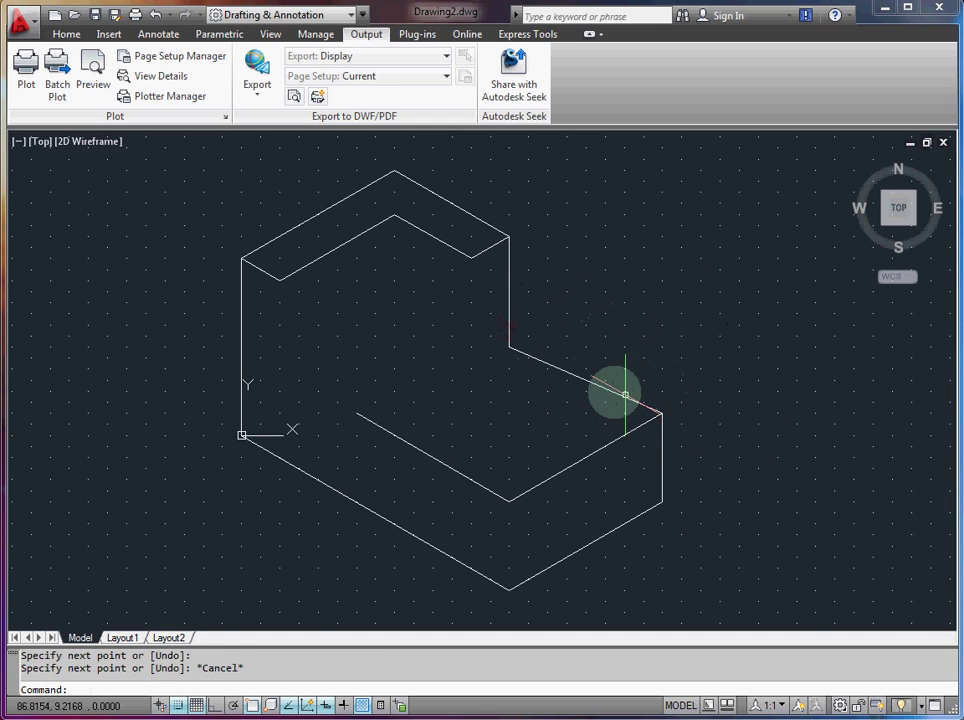
pyautogui.click(605, 388)
pyautogui.press('Delete')
# Step: Redraw the line from the base's rightmost top corner to the lower end of the upright's right vertical edge
pyautogui.write('l')
pyautogui.press('Return')
pyautogui.click(662, 412)
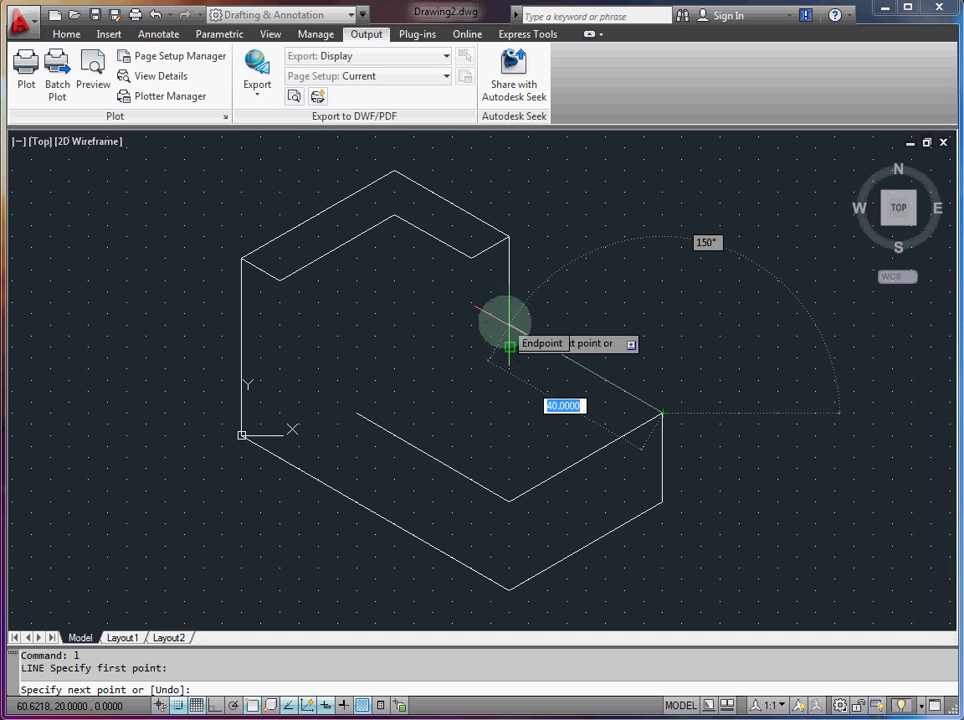
pyautogui.click(504, 322)
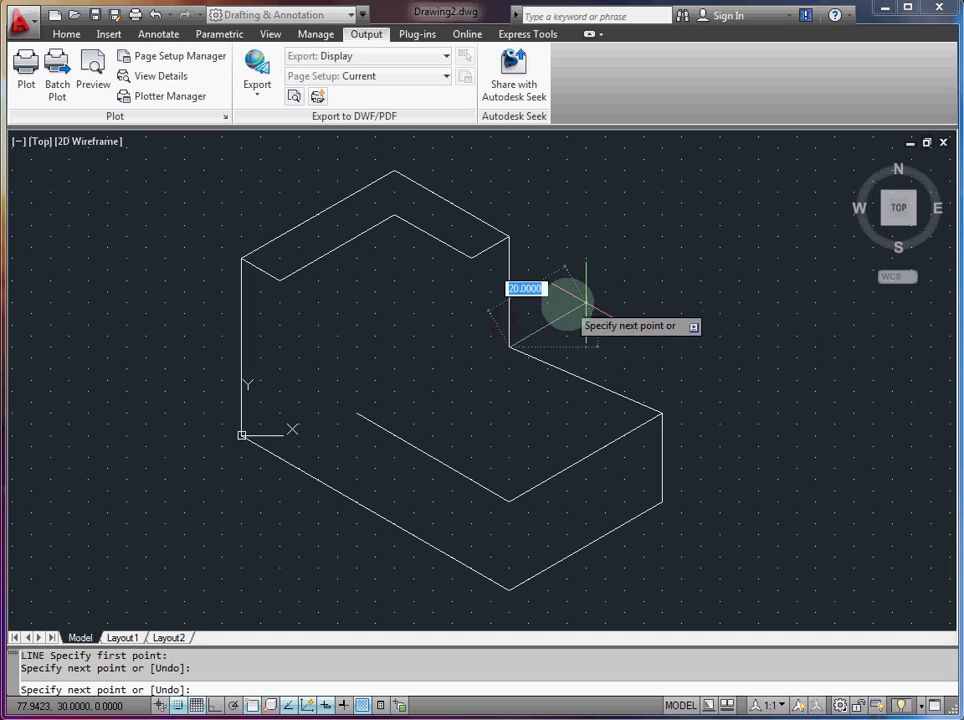
pyautogui.press('Escape')
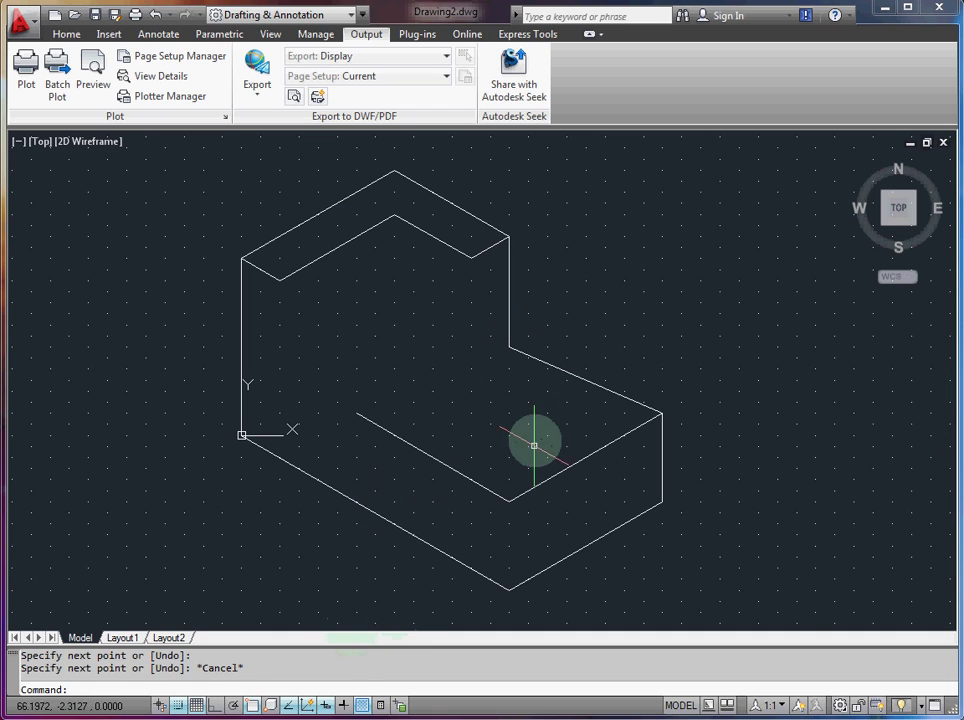
# Step: Turn off object snap and stretch the new sloping line's upper end 5 units straight up onto the isometric axis
pyautogui.click(514, 349)
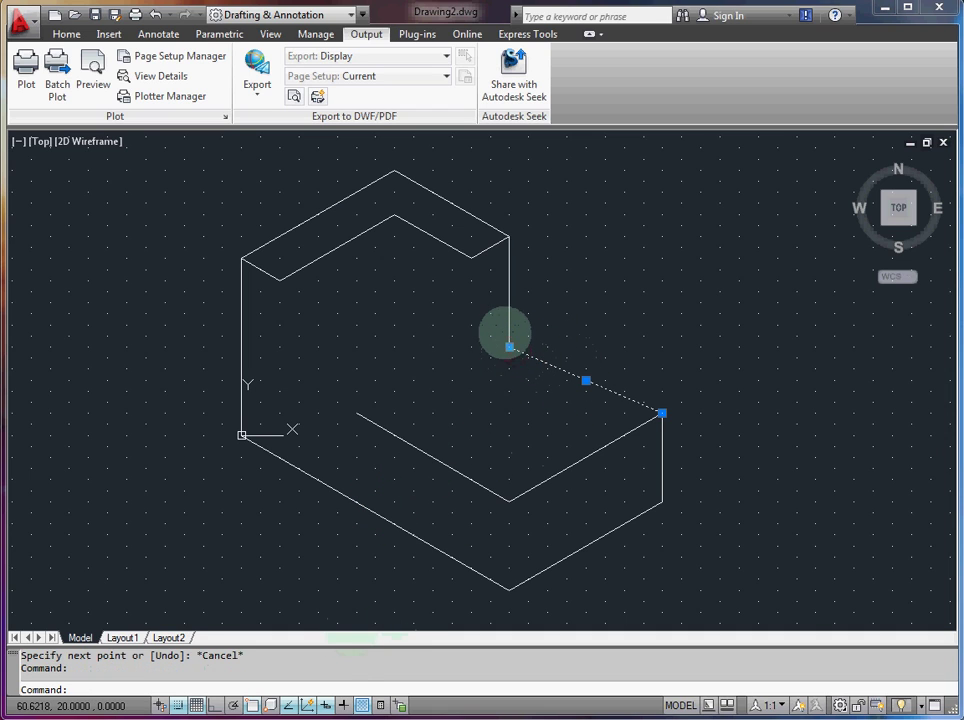
pyautogui.click(509, 345)
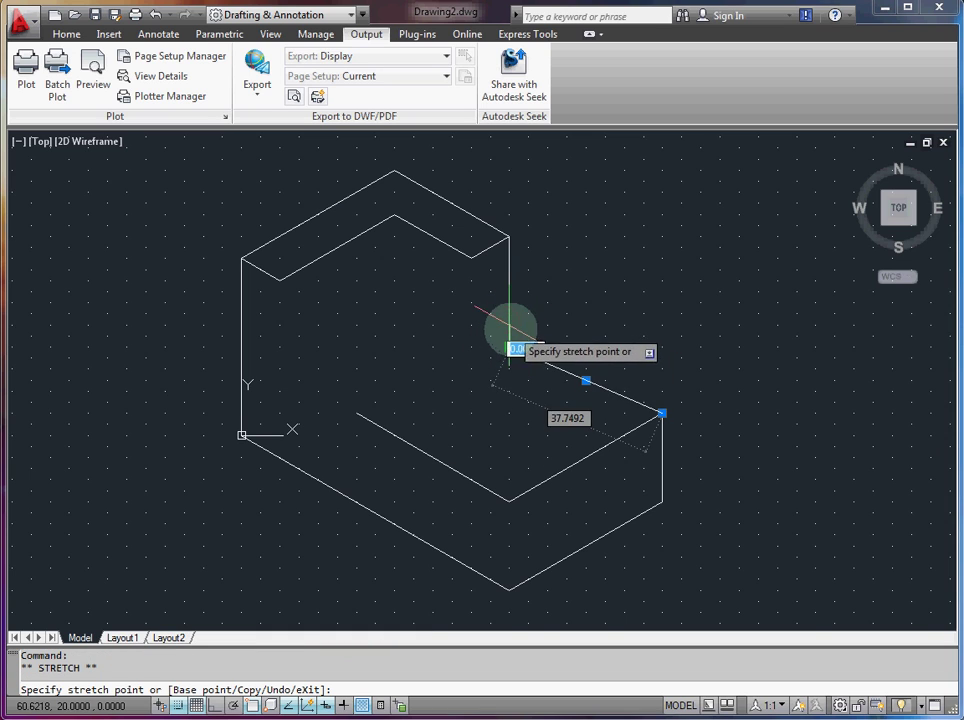
pyautogui.press('Escape')
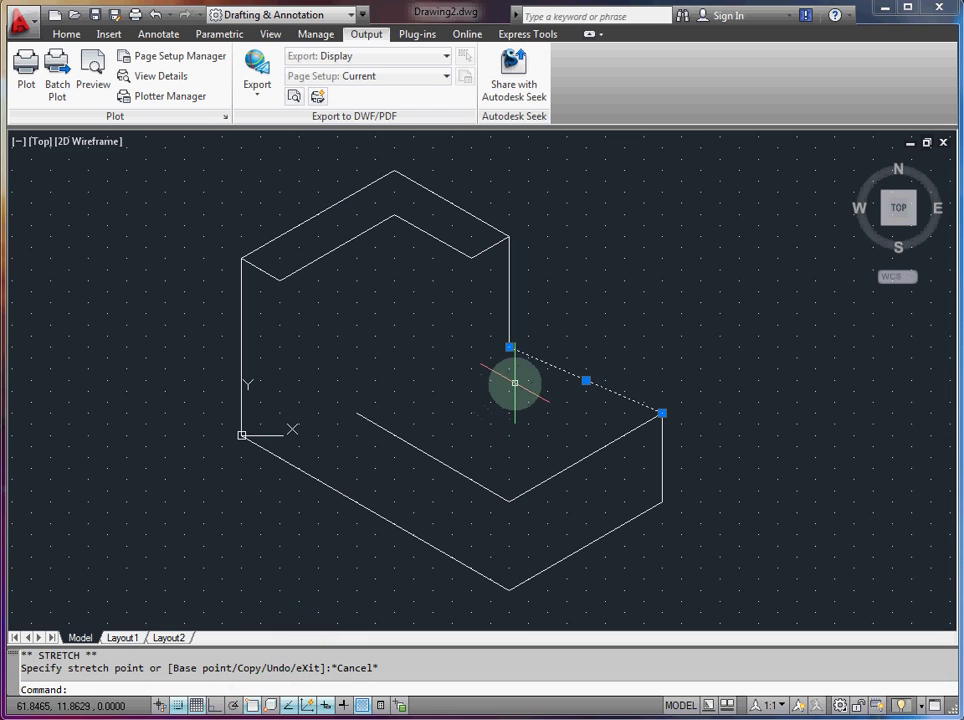
pyautogui.press('F9')
pyautogui.click(510, 346)
pyautogui.click(509, 326)
pyautogui.click(509, 350)
pyautogui.click(507, 343)
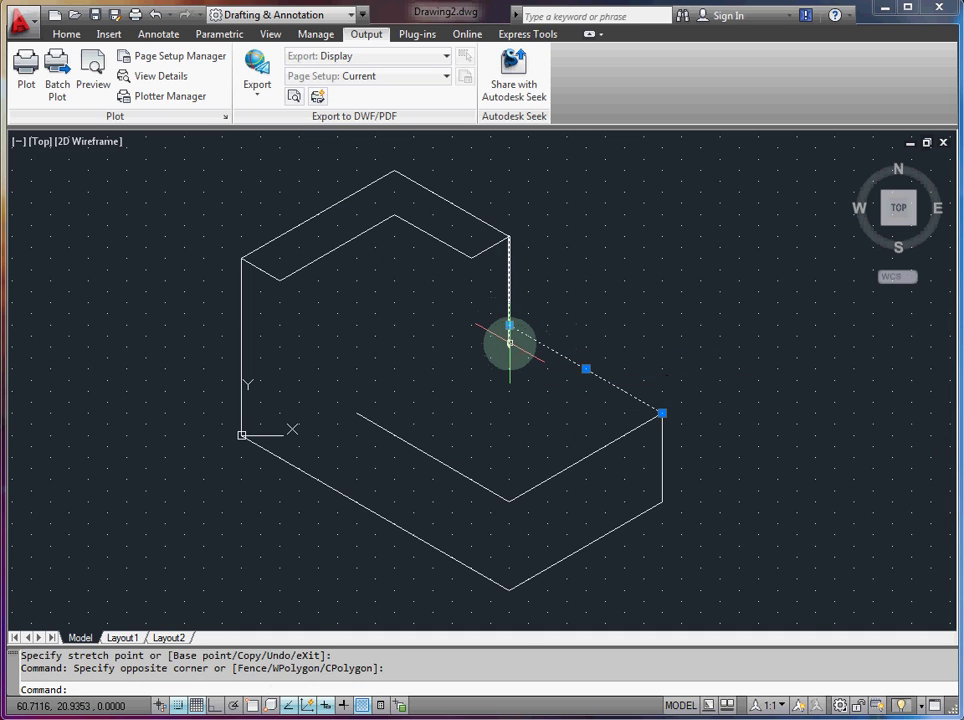
pyautogui.press('Escape')
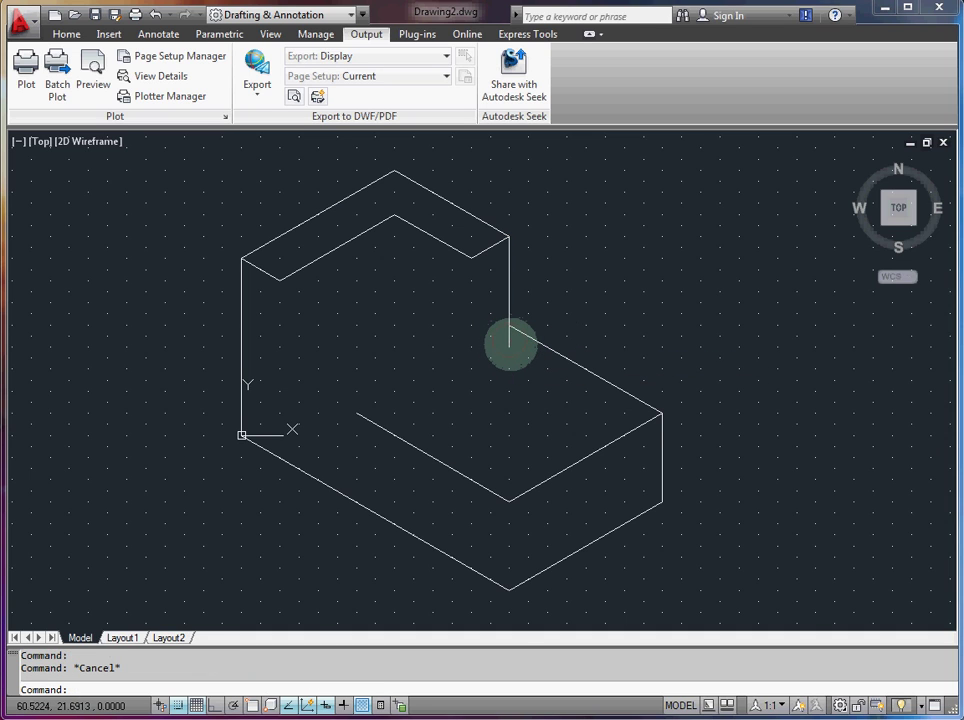
# Step: Stretch the right vertical edge's lower end up to meet the upper end of the base's back edge
pyautogui.click(509, 344)
pyautogui.click(509, 344)
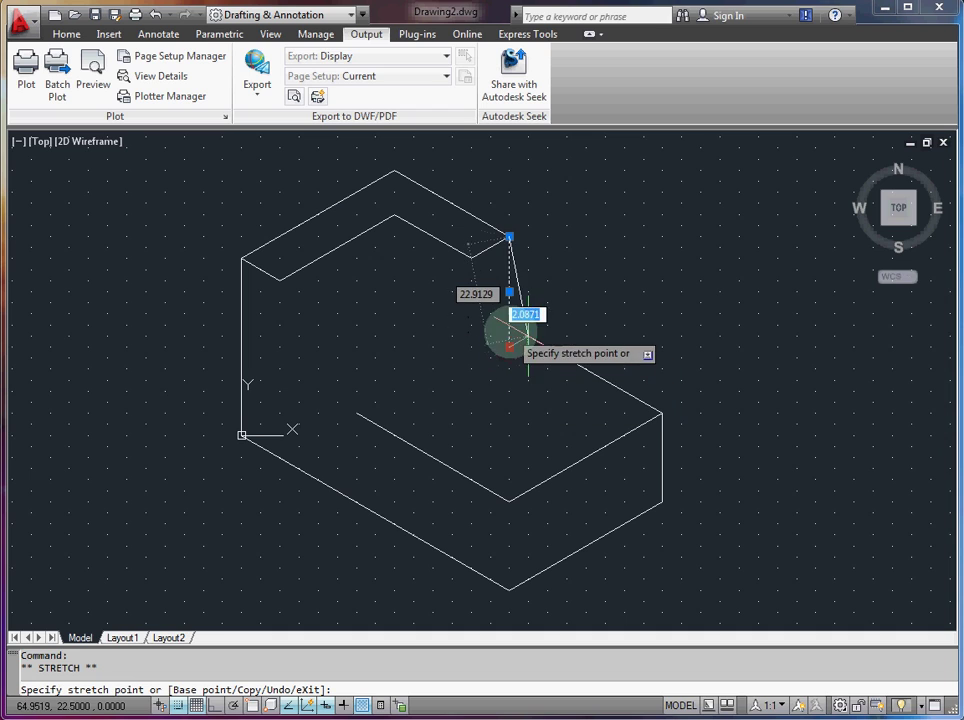
pyautogui.press('Escape')
pyautogui.press('Escape')
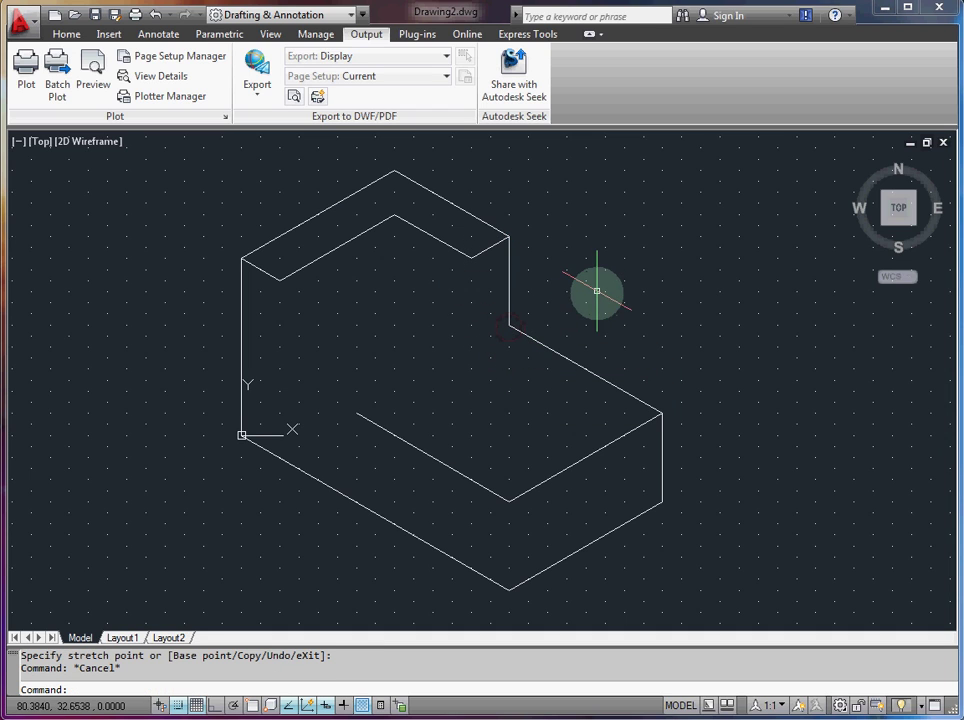
# Step: Stretch the right vertical edge's lower end 15 units down past the base's back edge
pyautogui.click(509, 298)
pyautogui.click(509, 325)
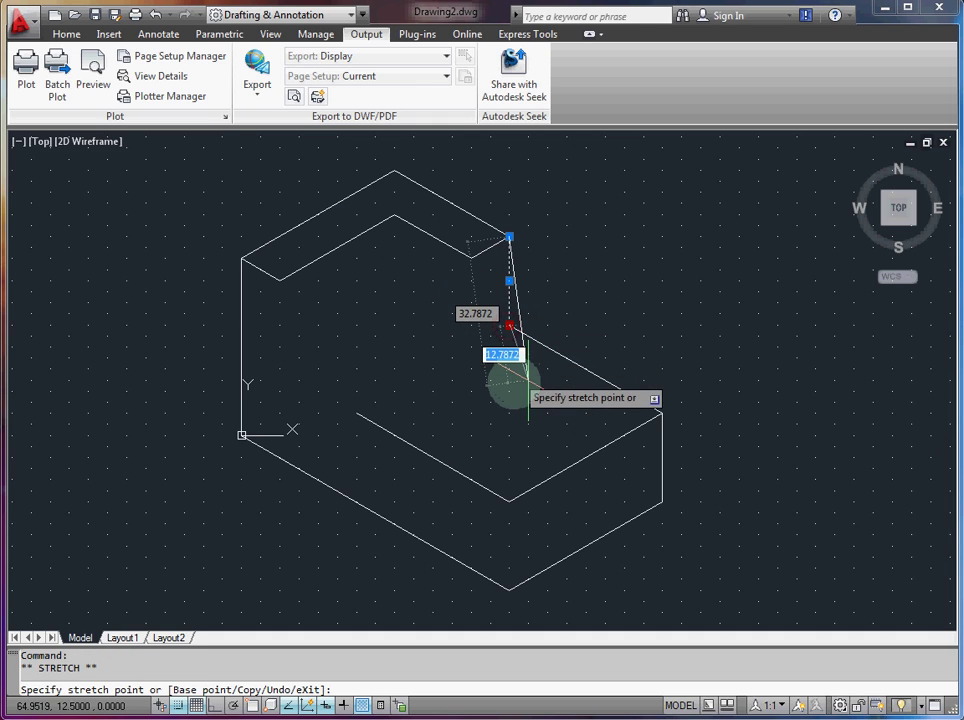
pyautogui.click(509, 392)
pyautogui.press('Escape')
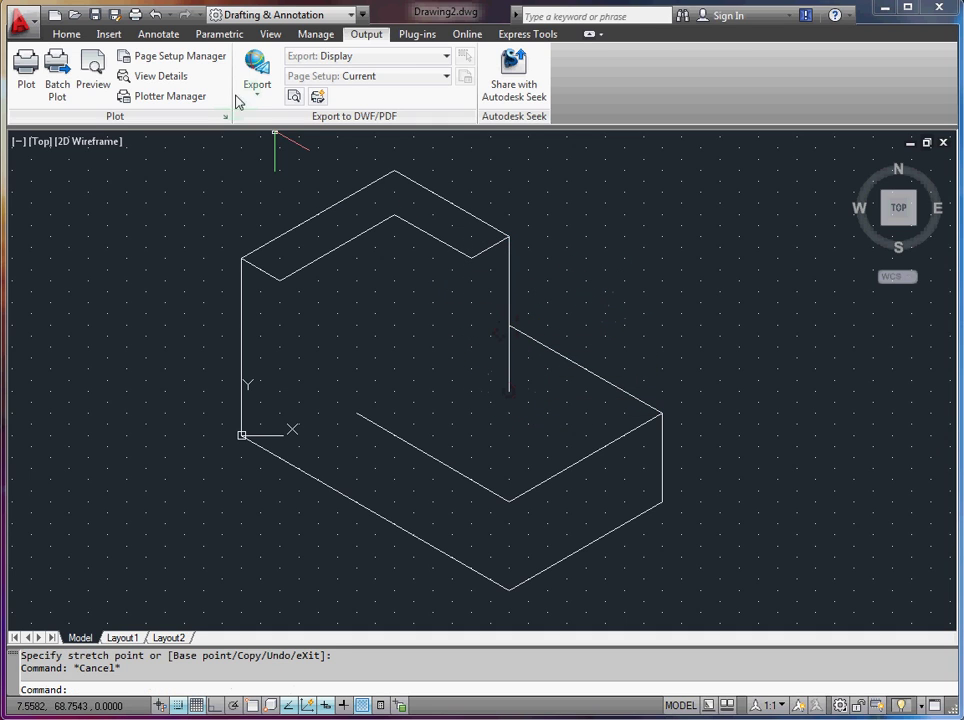
pyautogui.click(66, 34)
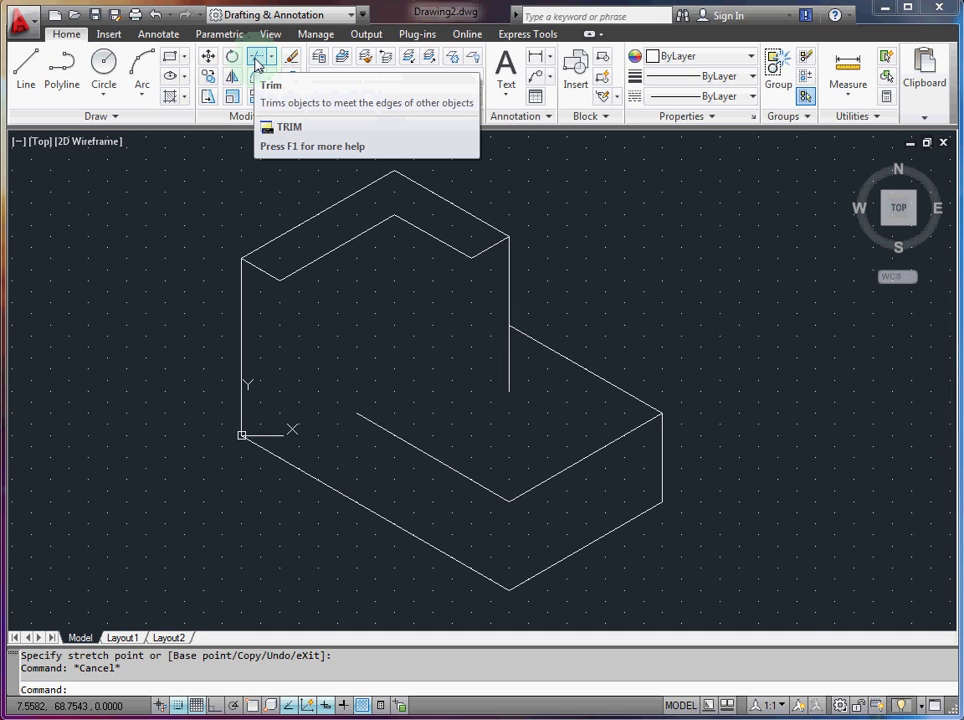
pyautogui.write('l')
pyautogui.press('Return')
pyautogui.write('trim')
pyautogui.press('Return')
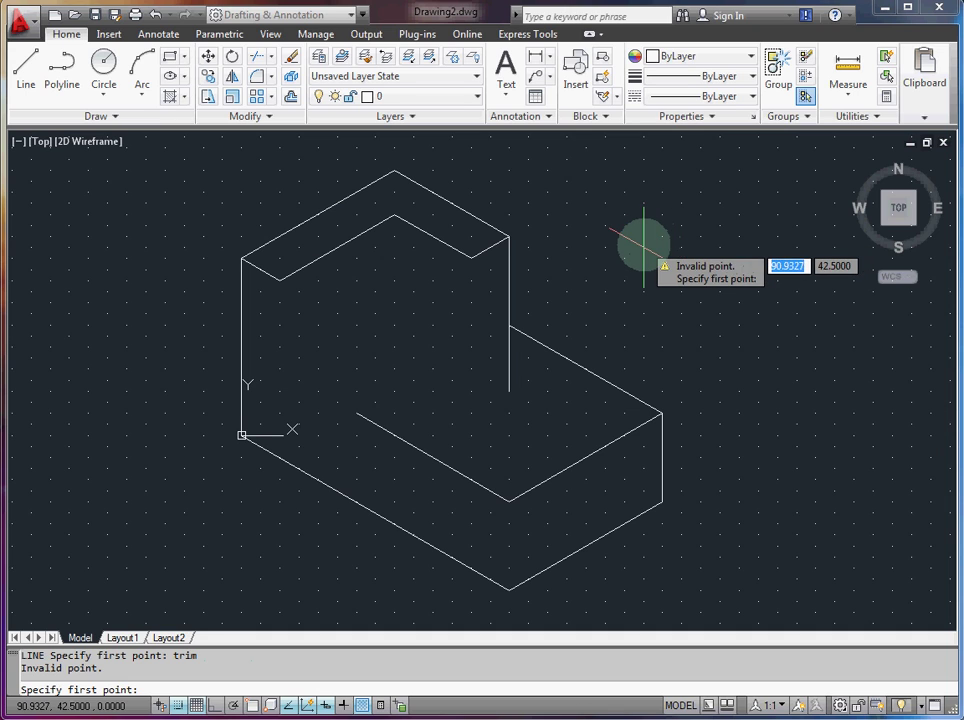
pyautogui.press('Escape')
pyautogui.write('trim')
pyautogui.press('Return')
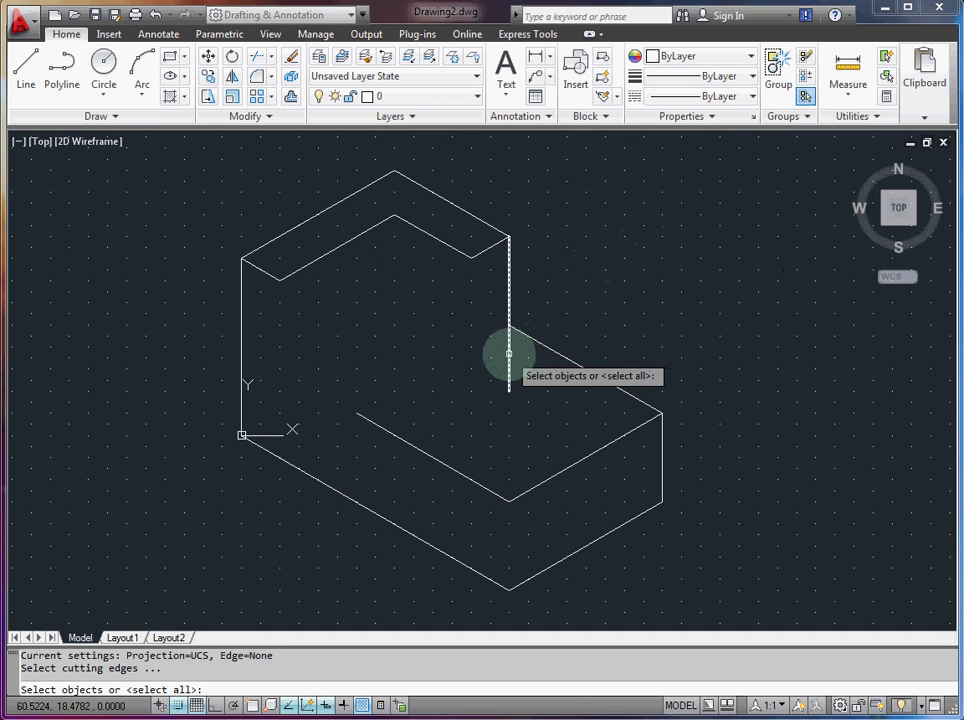
pyautogui.click(509, 351)
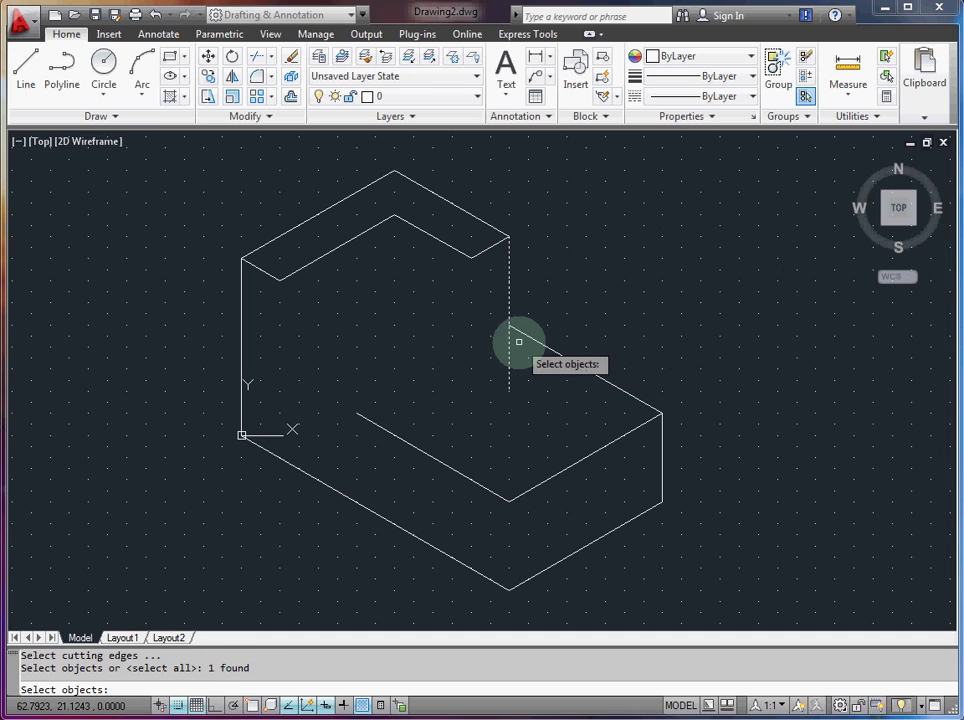
pyautogui.press('Escape')
# Step: Trim the overhanging lower part of the right vertical edge, using the base's back edge as the cutting edge
pyautogui.press('Return')
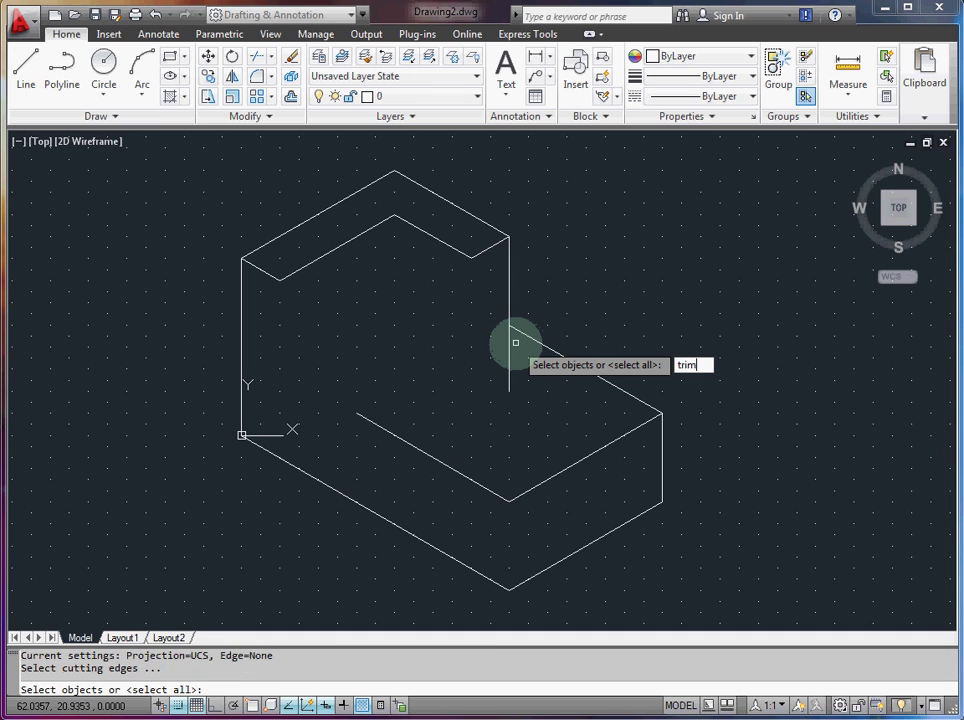
pyautogui.write('trim')
pyautogui.press('Return')
pyautogui.click(524, 333)
pyautogui.press('Return')
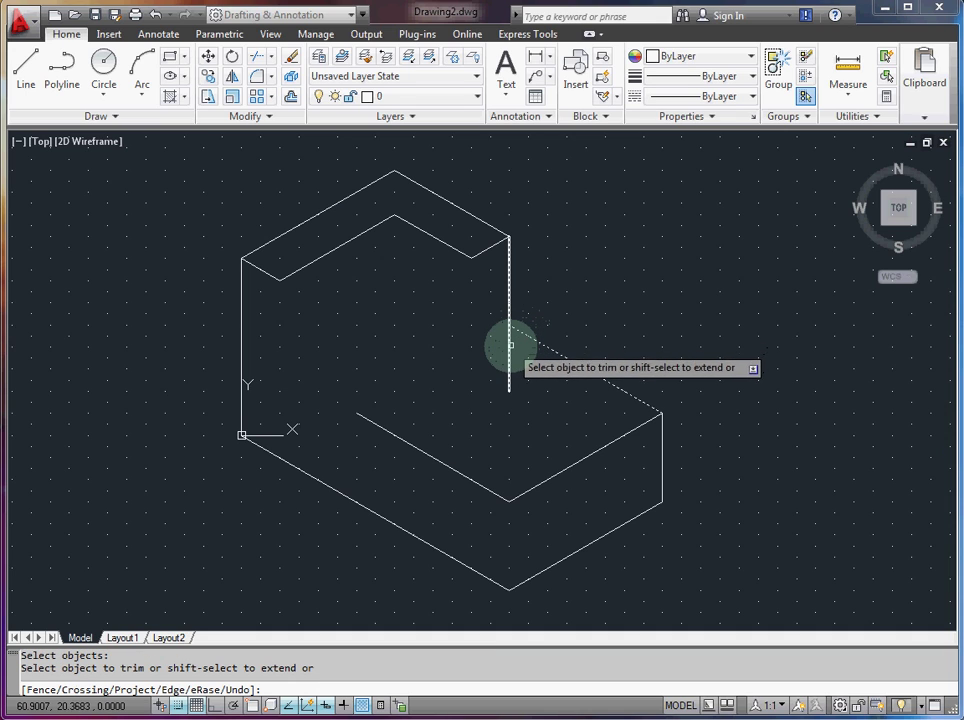
pyautogui.click(510, 349)
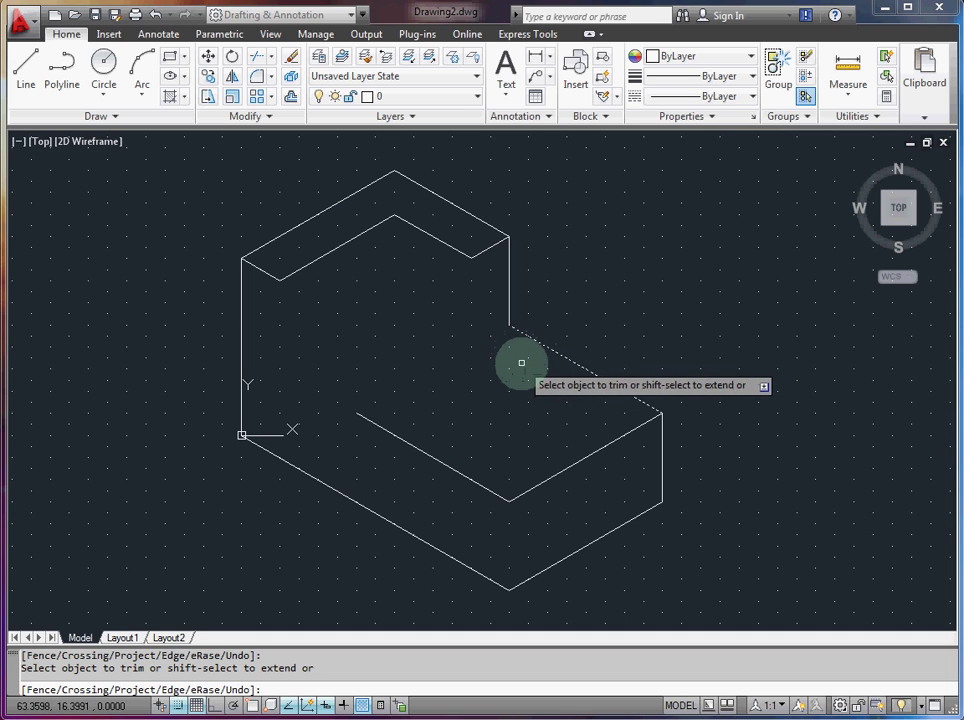
pyautogui.press('Escape')
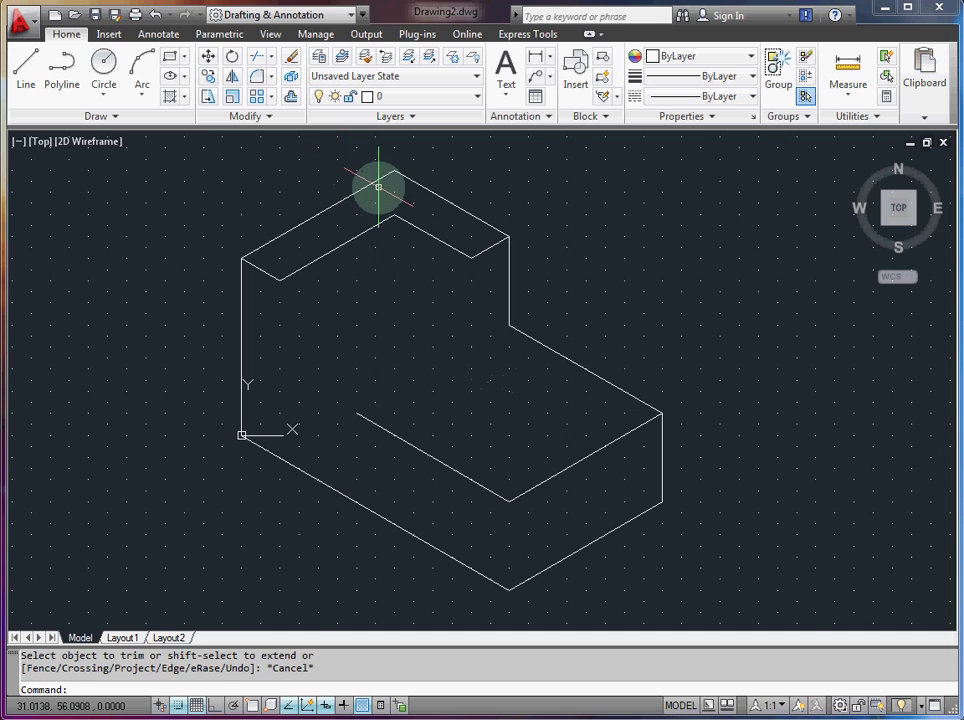
# Step: Draw a 20-unit line down from the upright's right inner top corner, followed by 10 units up-right to the back edge's end
pyautogui.write('l')
pyautogui.press('Return')
pyautogui.click(472, 258)
pyautogui.click(470, 333)
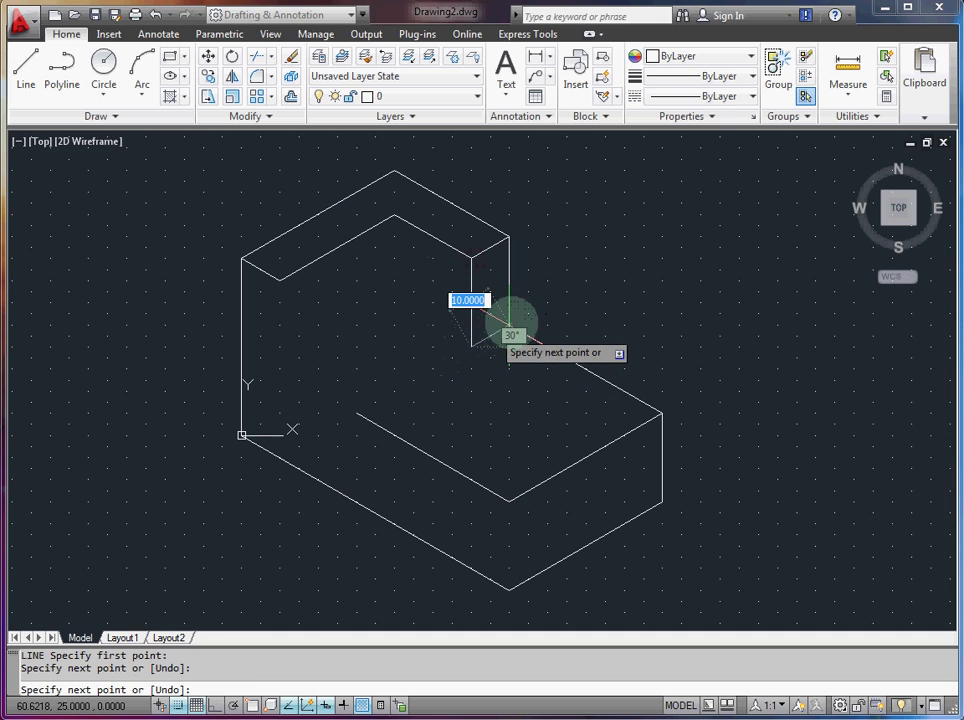
pyautogui.click(510, 324)
pyautogui.press('Escape')
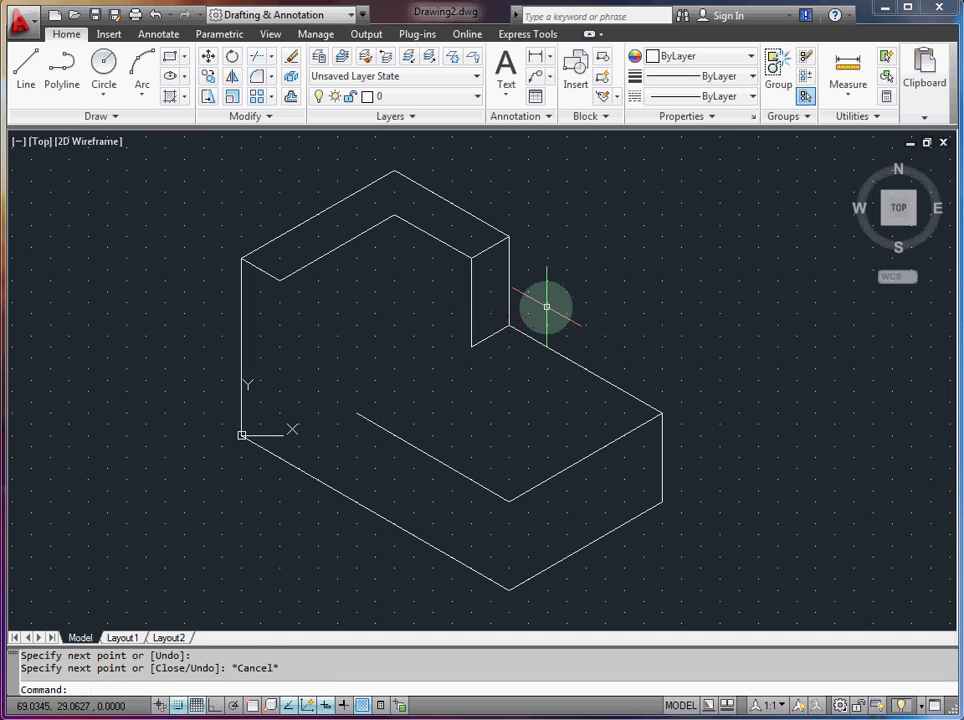
# Step: Draw a 20-unit line up-left from the upright's lower front corner, followed by 20 units up to the top inner corner
pyautogui.write('l')
pyautogui.press('Return')
pyautogui.click(471, 345)
pyautogui.click(390, 300)
pyautogui.click(390, 216)
pyautogui.press('Escape')
# Step: Draw a 25-unit line down-left along the isometric axis from the bottom of the inner vertical corner
pyautogui.write('l')
pyautogui.press('Return')
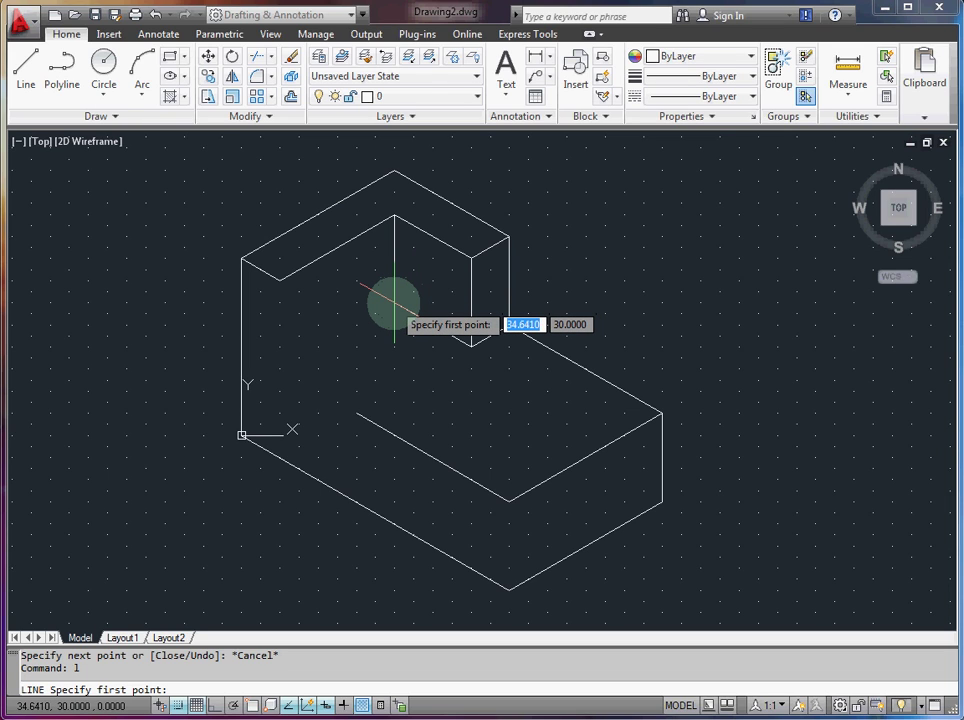
pyautogui.click(394, 302)
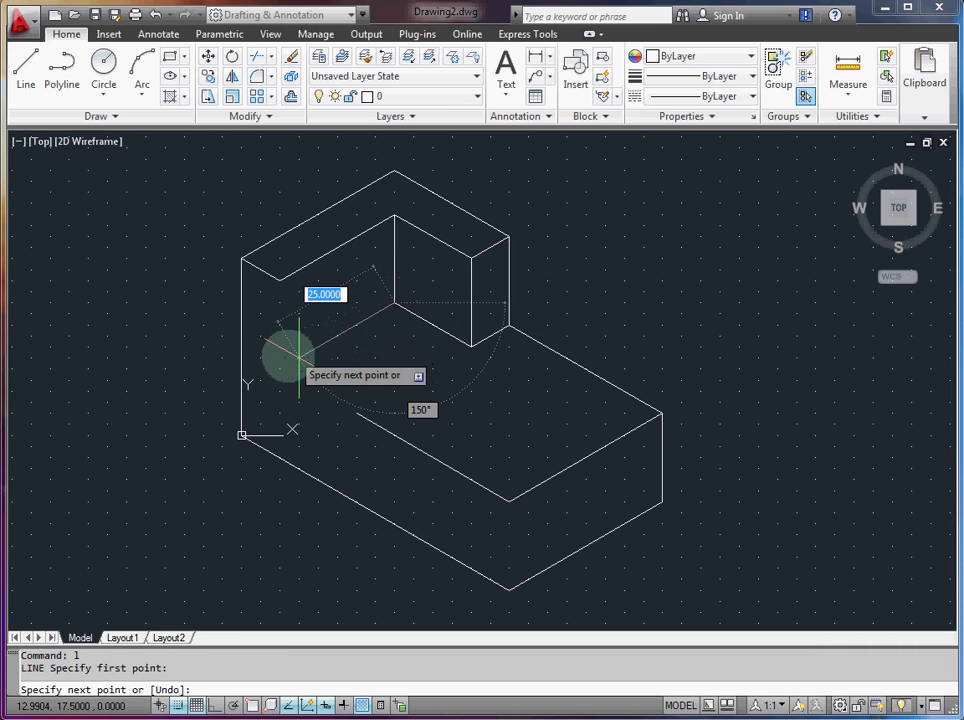
pyautogui.click(298, 355)
pyautogui.press('Escape')
# Step: Draw a sloping line from the free end of the base's front top edge to the upright's left inner top corner
pyautogui.write('L')
pyautogui.press('Return')
pyautogui.click(357, 412)
pyautogui.click(280, 278)
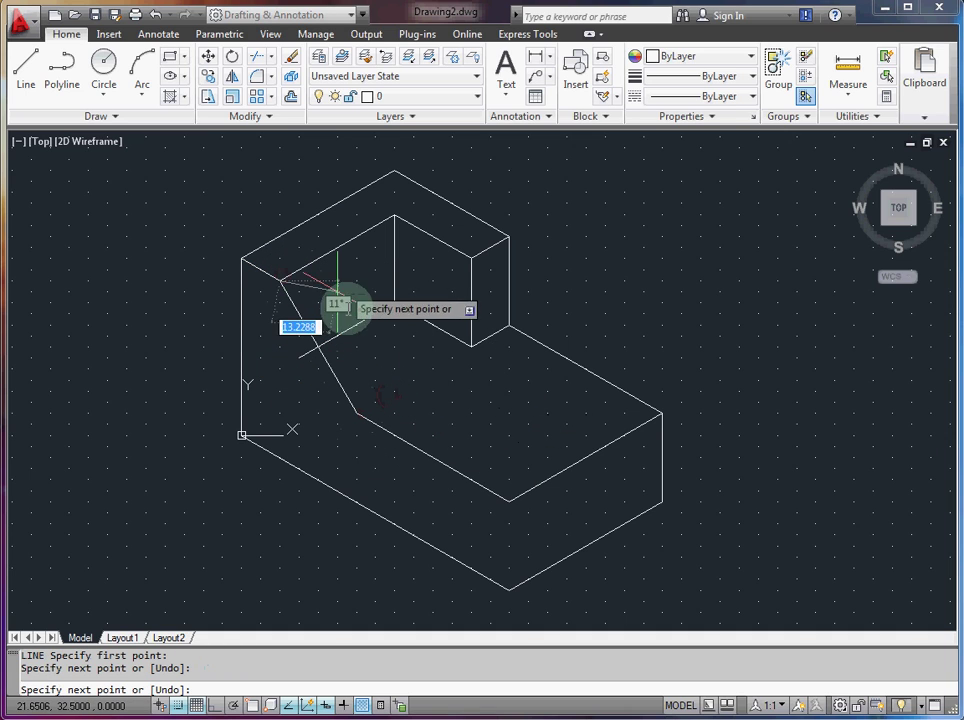
pyautogui.press('Escape')
# Step: Draw a 10-unit line up-right from the sloping line's lower end, followed by a parallel sloping line to the inner top edge
pyautogui.write('L')
pyautogui.press('Return')
pyautogui.click(357, 411)
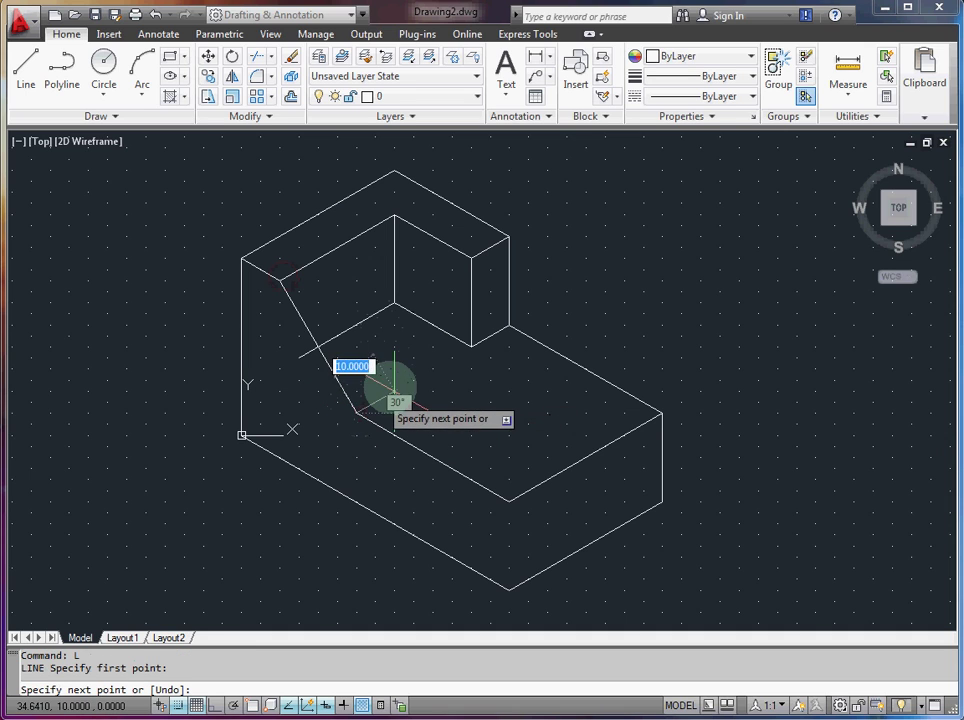
pyautogui.click(392, 390)
pyautogui.click(318, 259)
pyautogui.press('Escape')
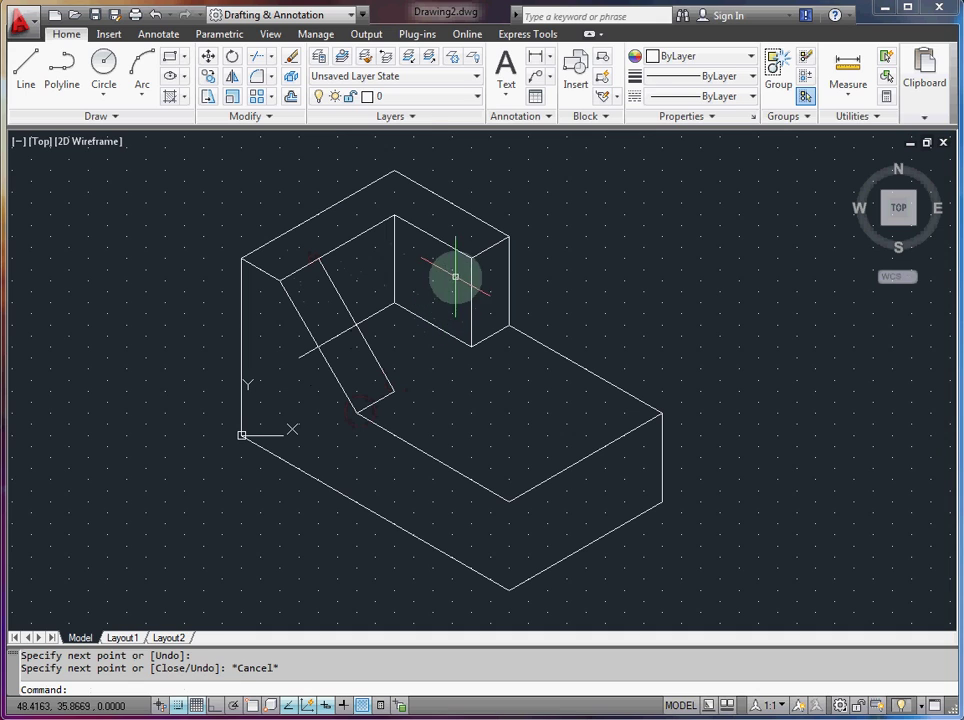
pyautogui.press('Escape')
pyautogui.write("'")
pyautogui.press('Return')
pyautogui.press('Escape')
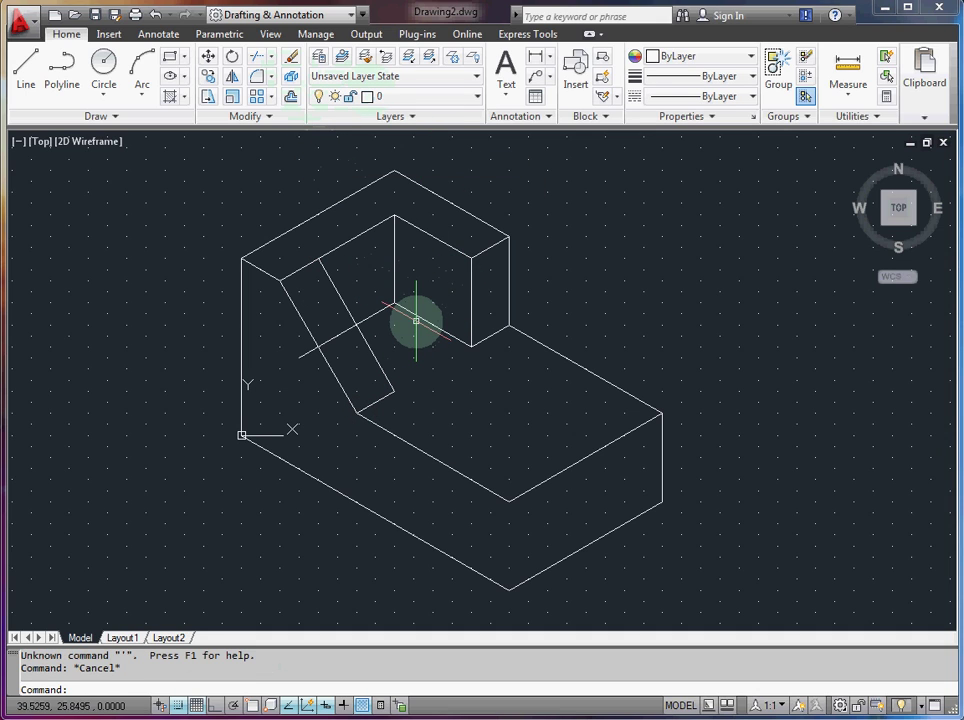
pyautogui.press('Return')
pyautogui.write('trim')
pyautogui.press('Return')
pyautogui.press('Escape')
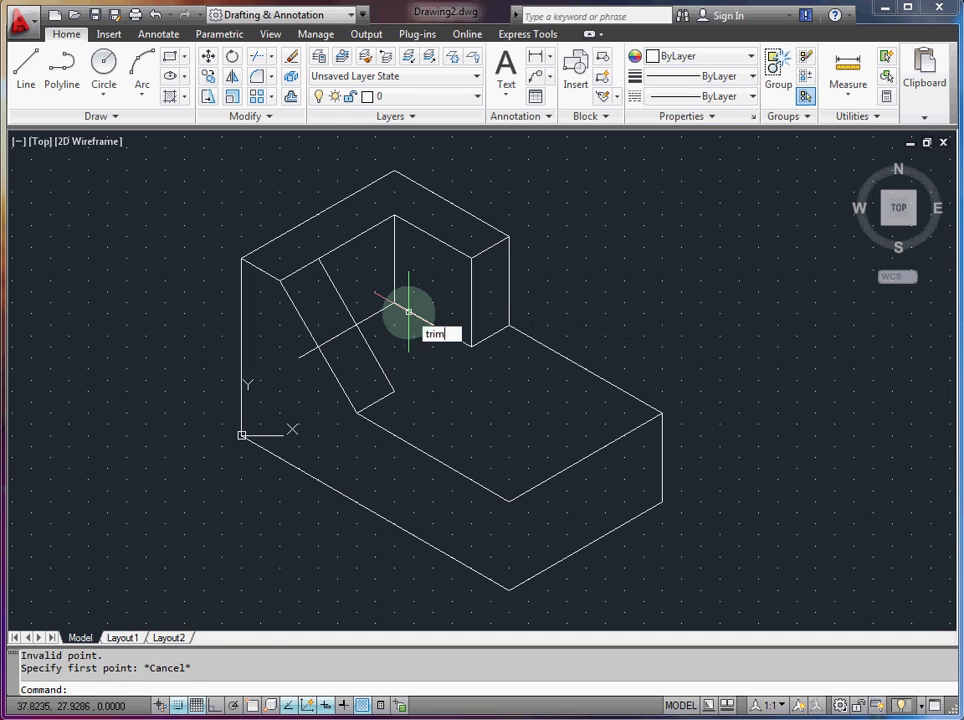
# Step: Trim the part of the 25-unit line lying behind the rib, using the second sloping line as the cutting edge
pyautogui.press('Return')
pyautogui.click(363, 335)
pyautogui.press('Return')
pyautogui.click(360, 331)
pyautogui.press('Escape')
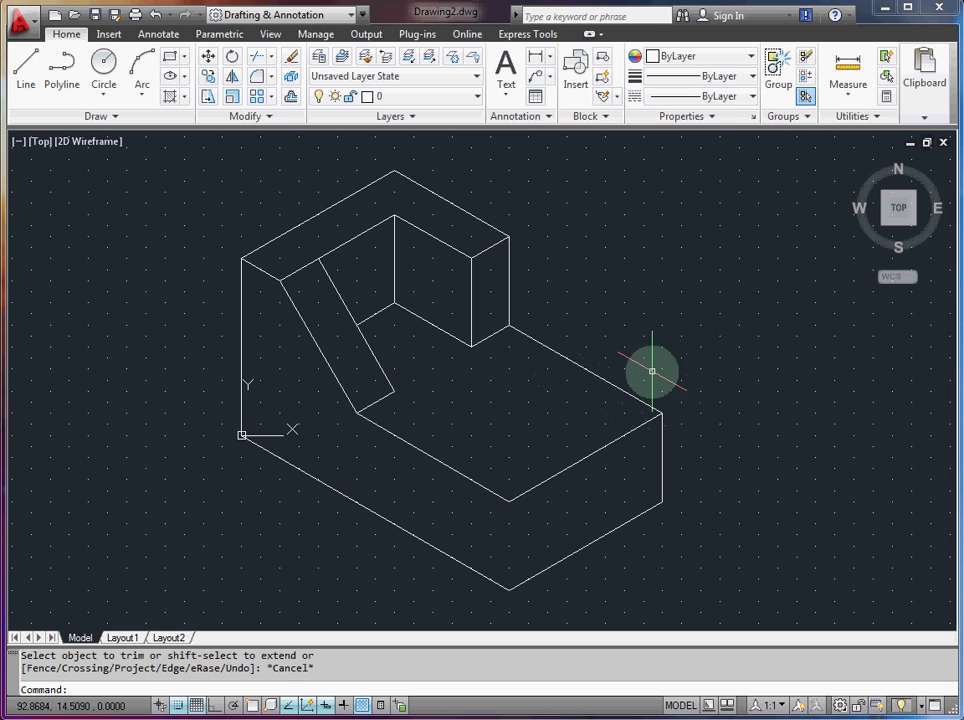
# Step: Set the isometric drawing plane to Top with the ISOPLANE command
pyautogui.moveTo(656, 366)
pyautogui.mouseDown(button='middle')
pyautogui.moveTo(676, 366)
pyautogui.moveTo(671, 376)
pyautogui.mouseUp(button='middle')
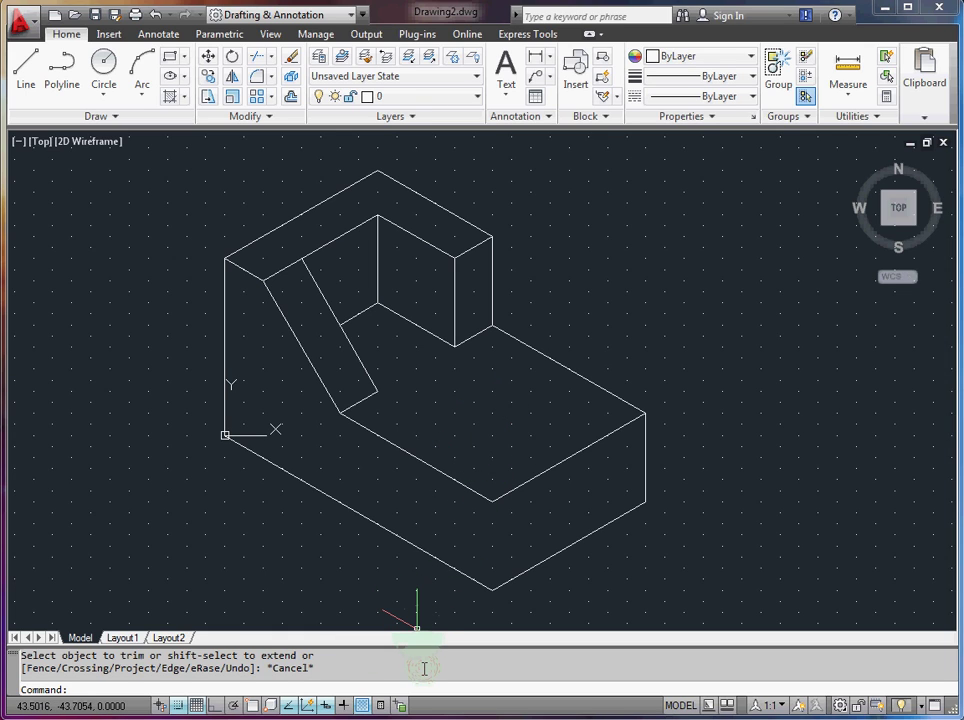
pyautogui.write('plane')
pyautogui.press('Return')
pyautogui.press('Down')
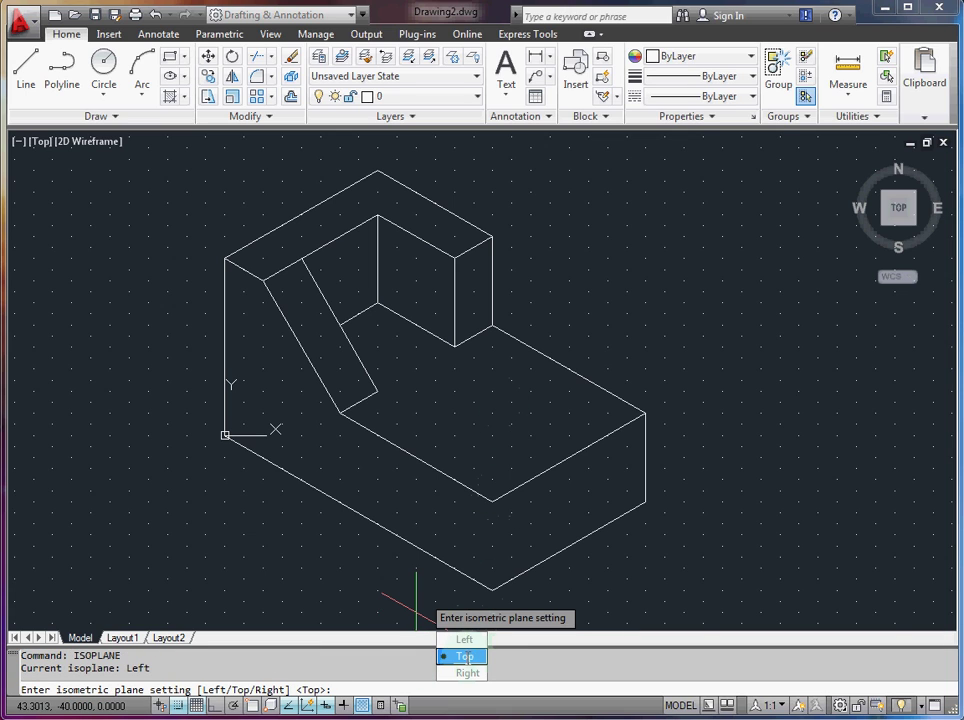
pyautogui.click(465, 657)
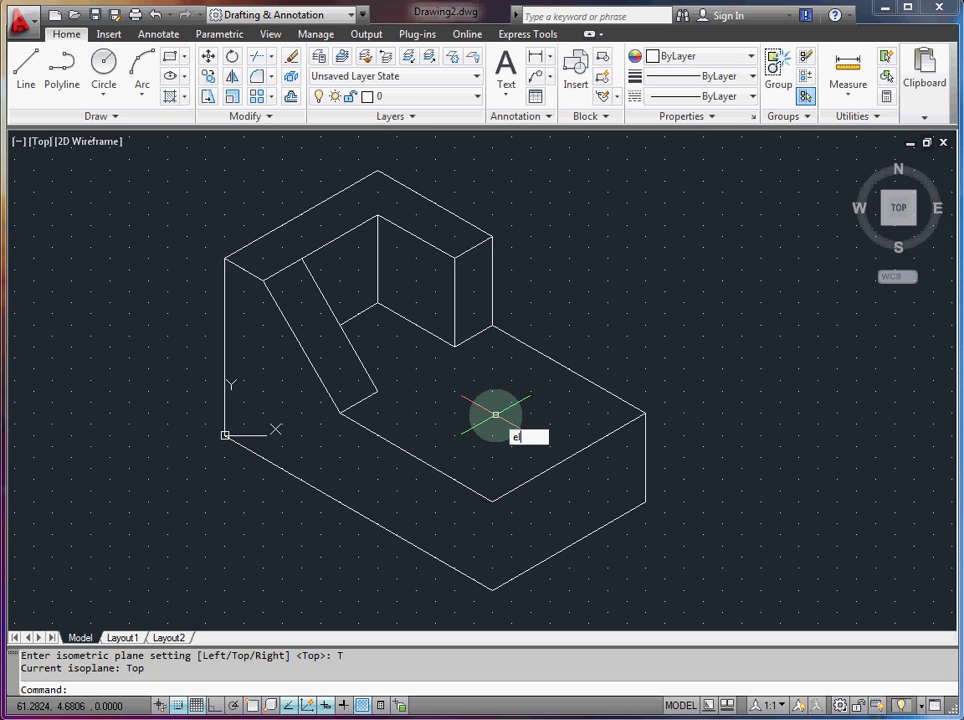
# Step: Draw an isocircle of radius 10 in the middle of the base's top face with the Ellipse command
pyautogui.press('Return')
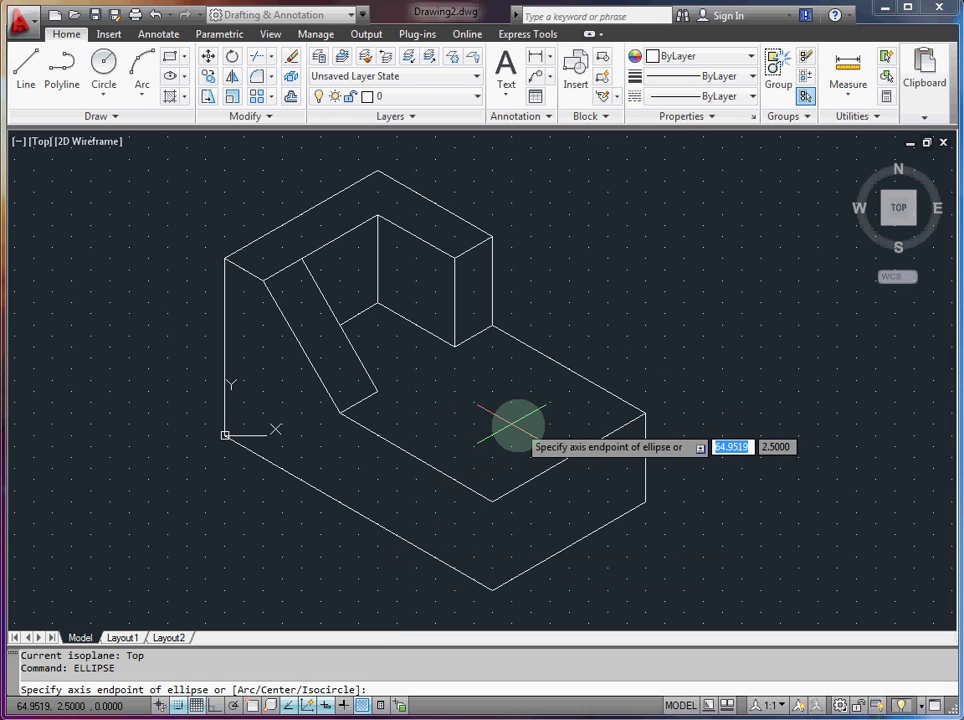
pyautogui.press('Return')
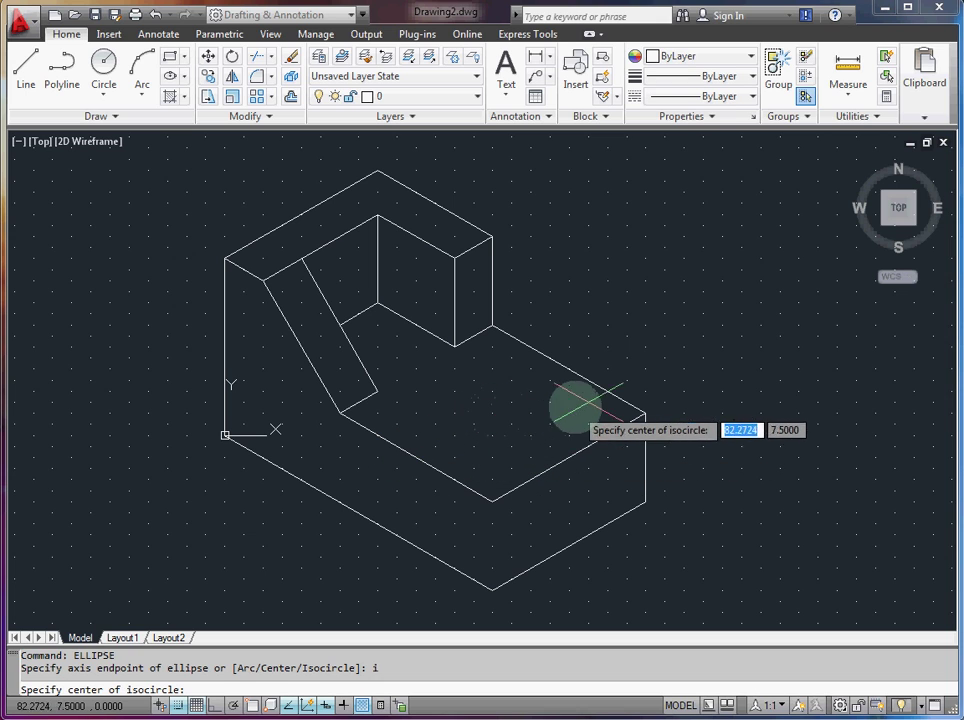
pyautogui.click(485, 411)
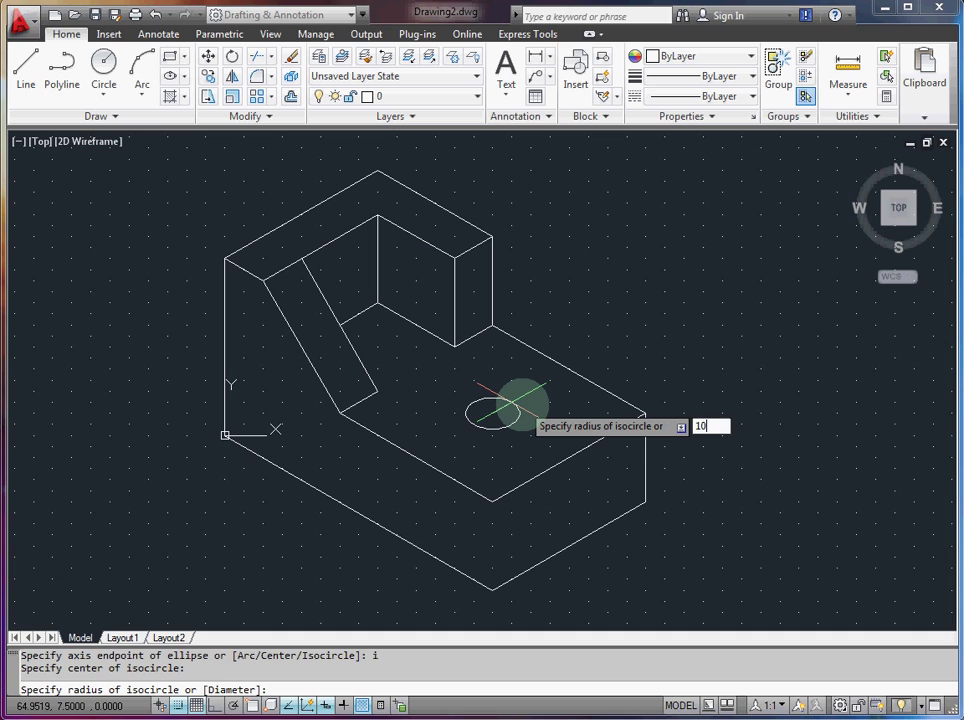
pyautogui.press('Return')
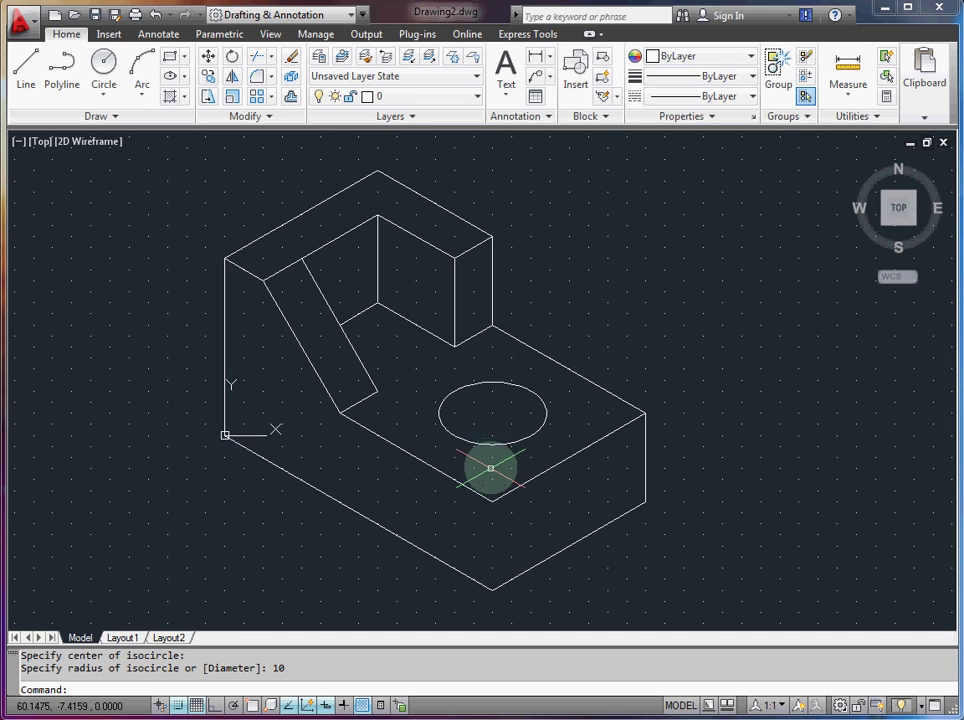
# Step: Draw an isocircle of radius 10 inside the front corner of the base's top face, touching both edges
pyautogui.press('Return')
pyautogui.write('i')
pyautogui.press('Return')
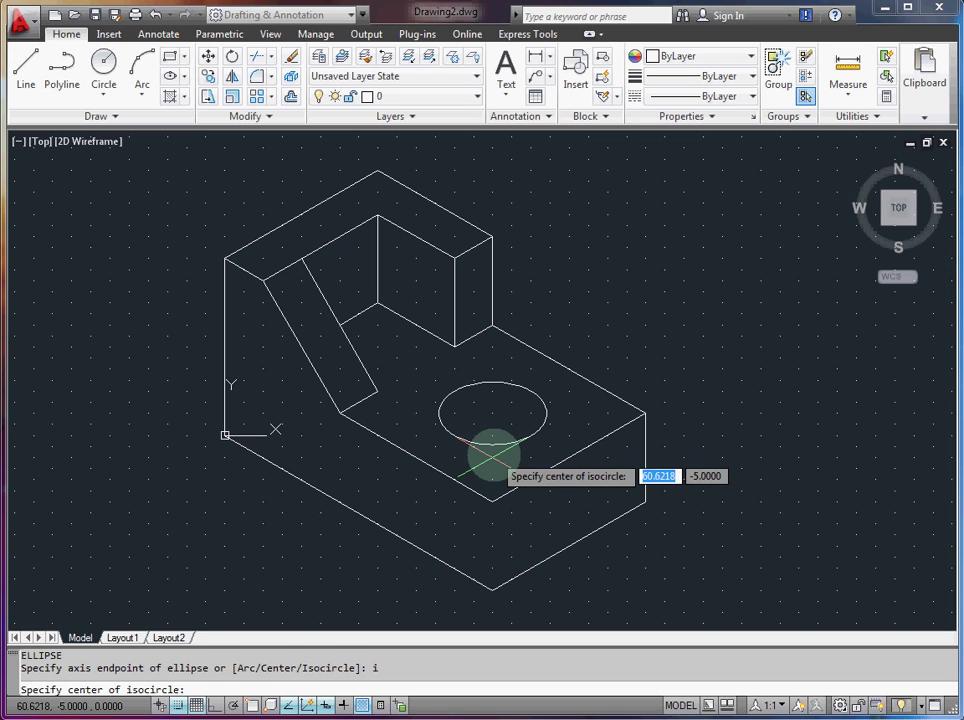
pyautogui.click(492, 455)
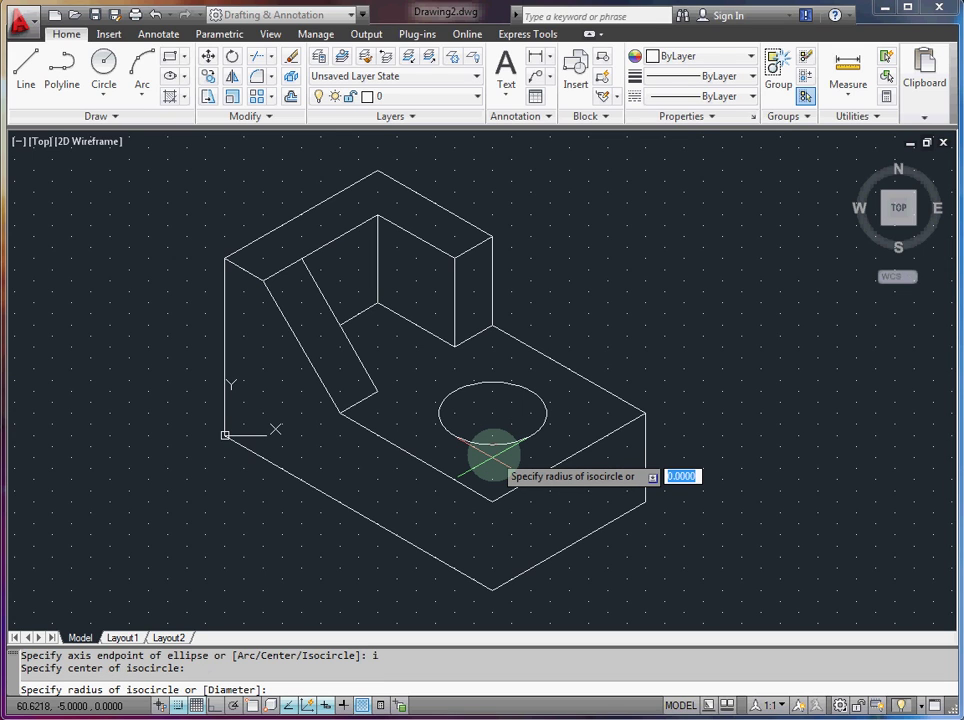
pyautogui.press('Return')
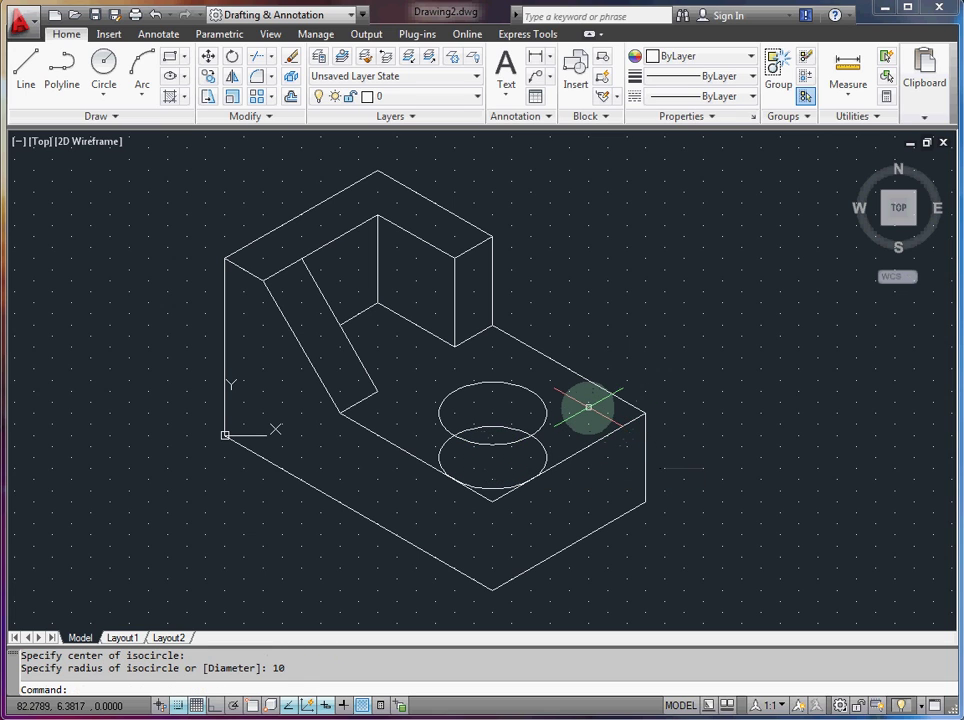
# Step: Draw an isocircle of radius 10 inside the right corner of the base's top face, touching both edges
pyautogui.press('Return')
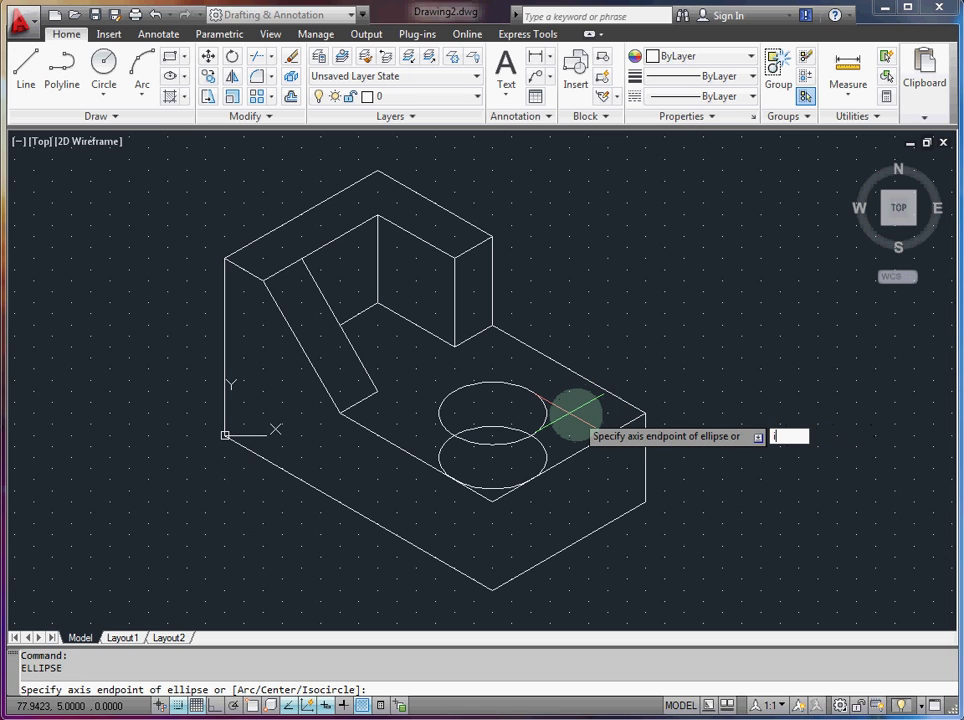
pyautogui.press('Return')
pyautogui.click(574, 418)
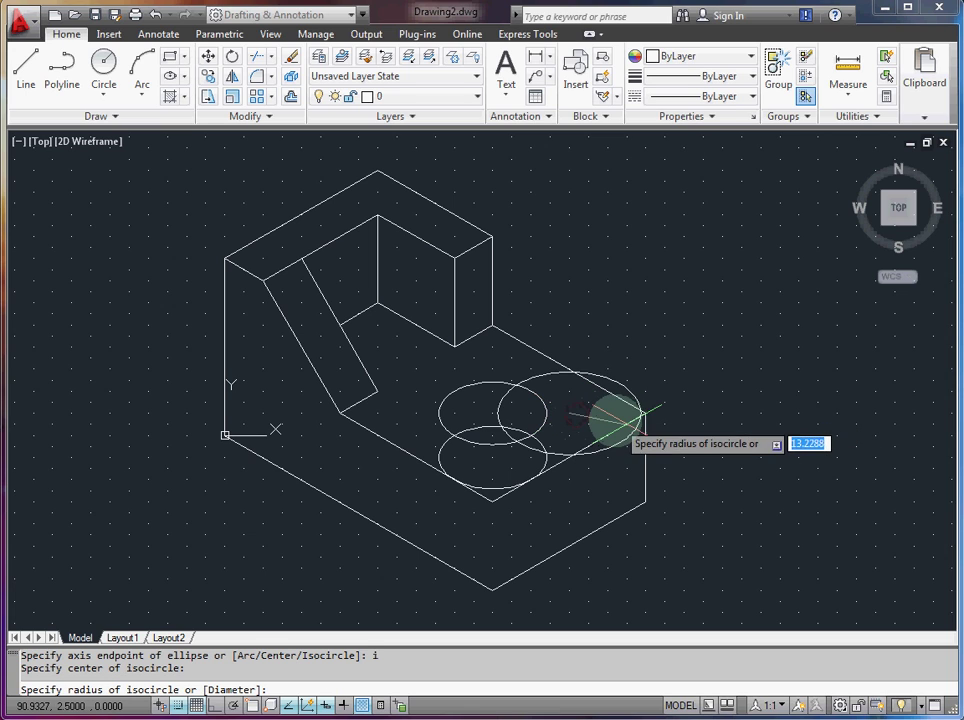
pyautogui.press('Return')
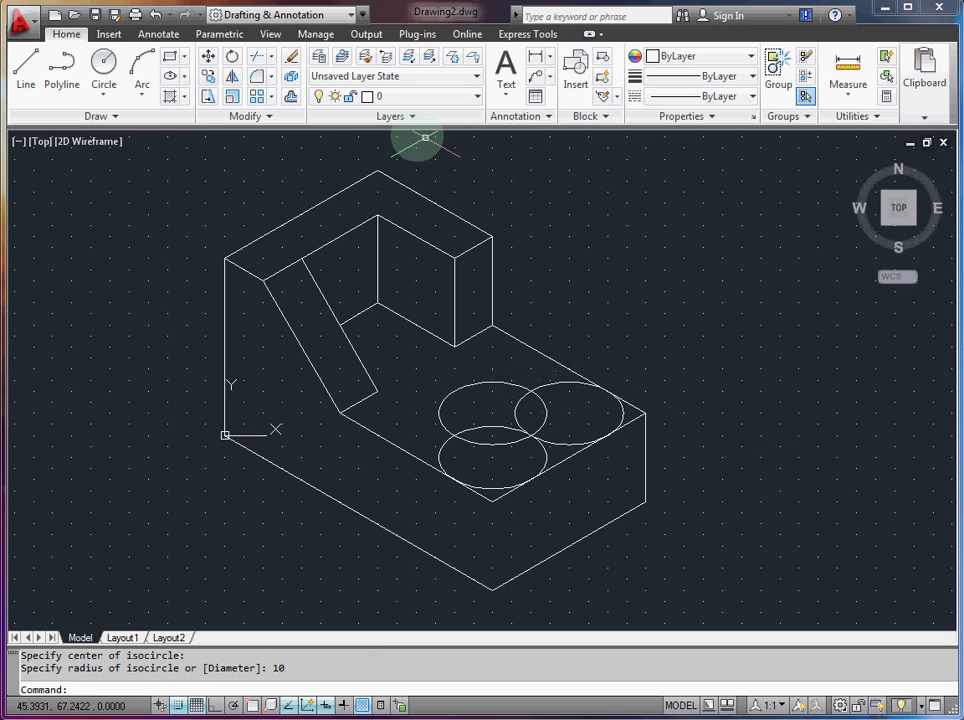
# Step: Trim the inner portions of the two corner isocircles, using the three top-face edges and the isocircles as cutting edges
pyautogui.write('t')
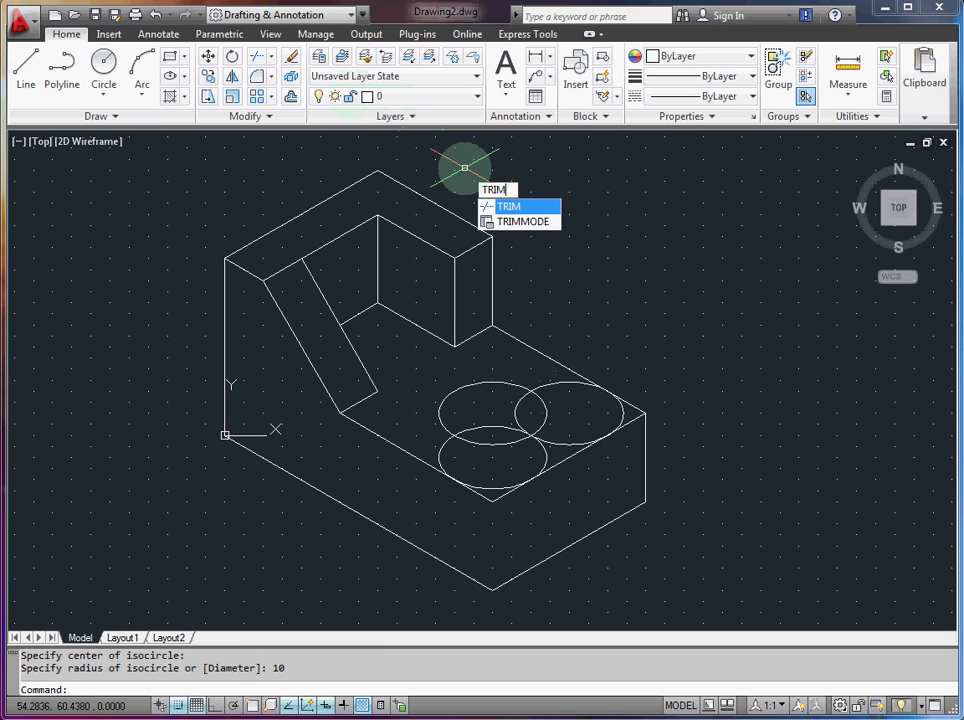
pyautogui.press('Return')
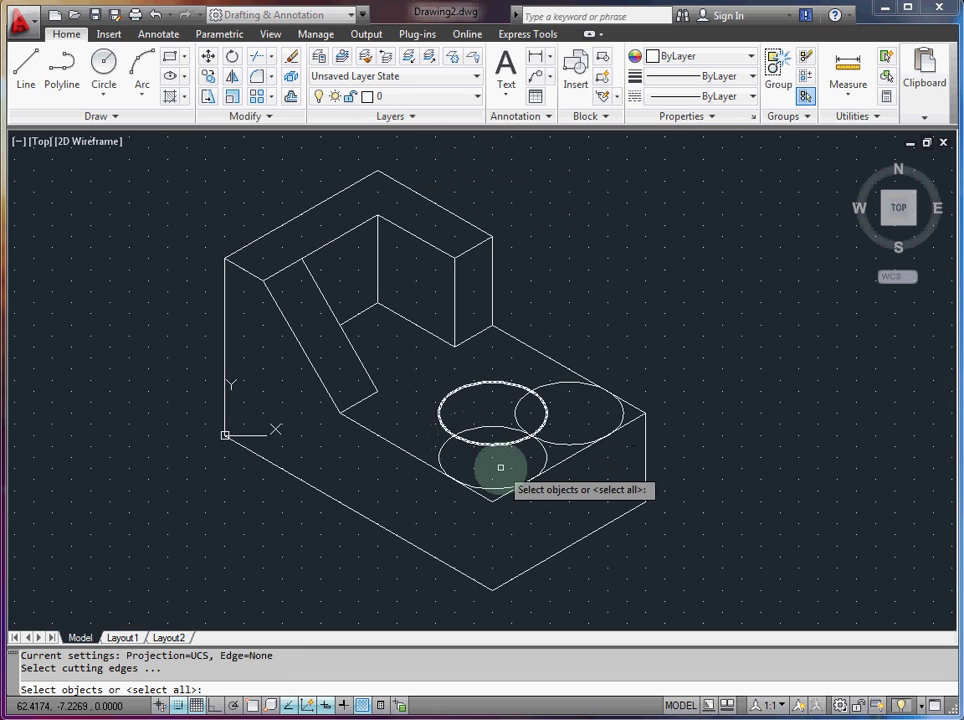
pyautogui.click(564, 461)
pyautogui.click(420, 457)
pyautogui.click(580, 371)
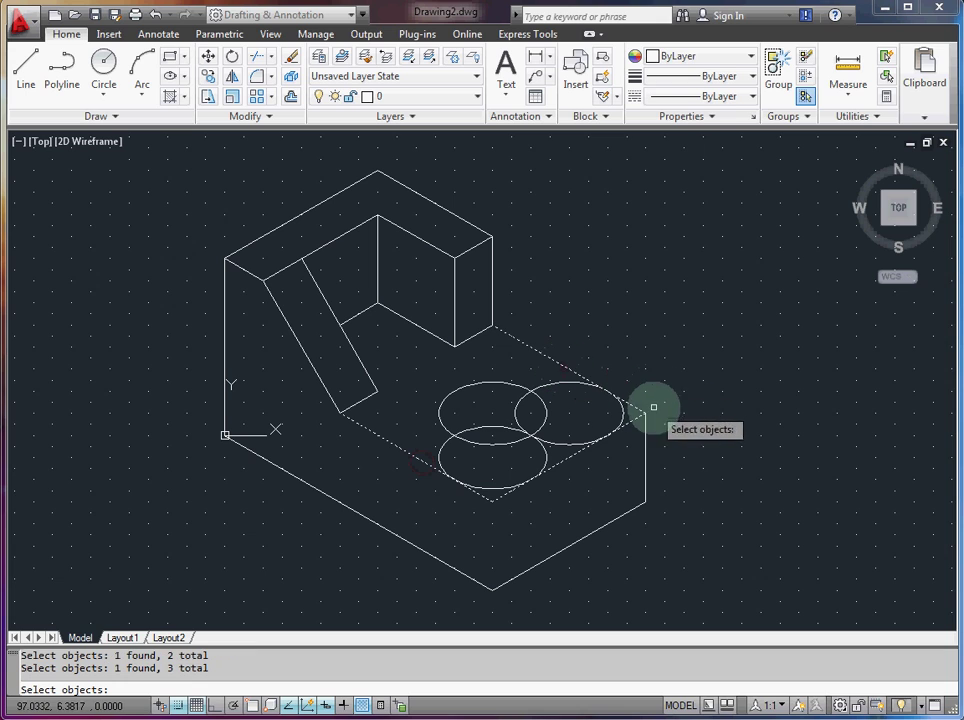
pyautogui.click(539, 450)
pyautogui.press('Return')
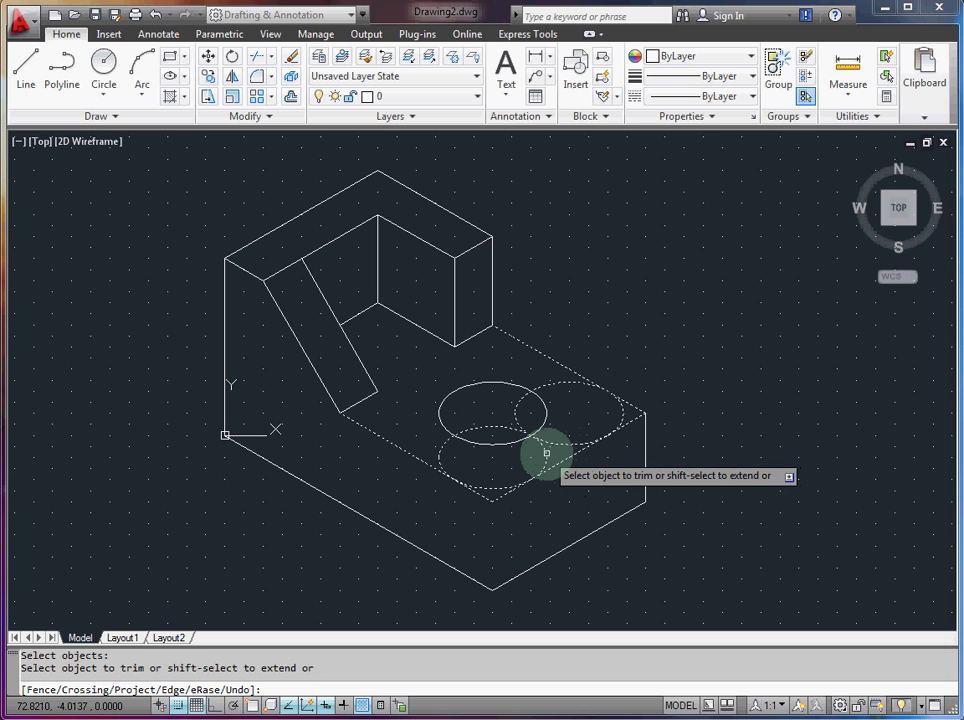
pyautogui.click(537, 455)
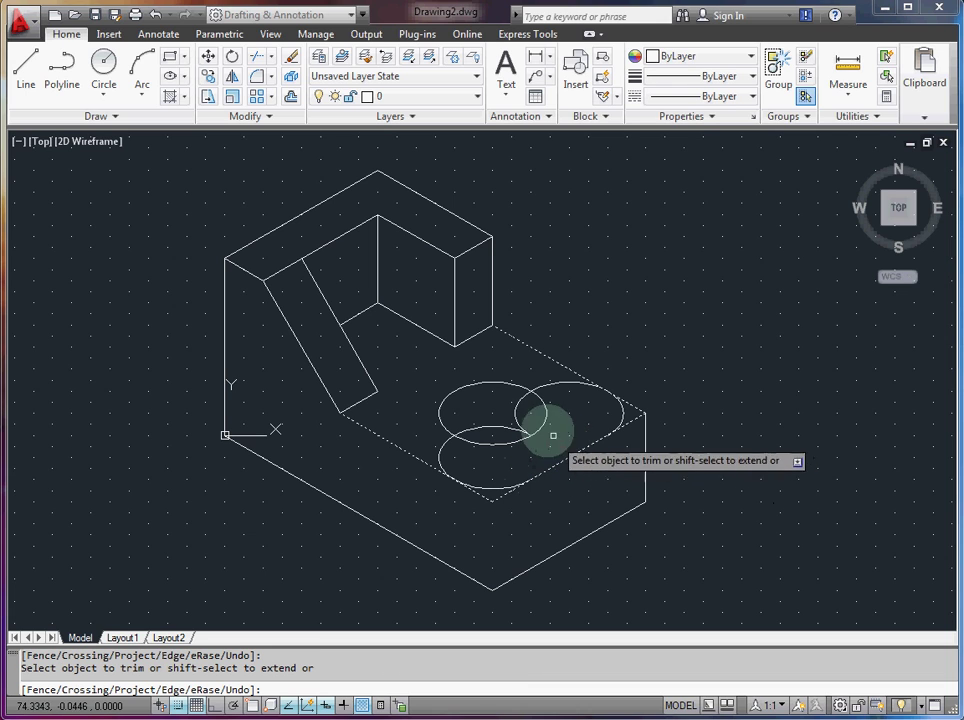
pyautogui.click(517, 422)
pyautogui.click(501, 428)
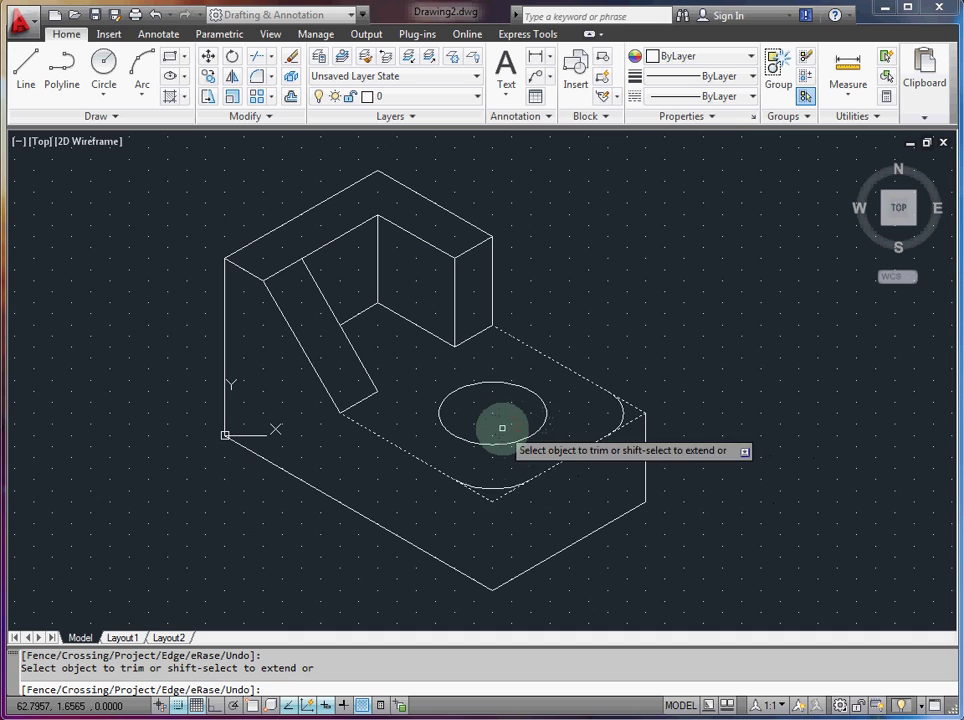
# Step: Trim the top-face edge ends that extend beyond the front and right corner arcs
pyautogui.click(497, 500)
pyautogui.click(491, 501)
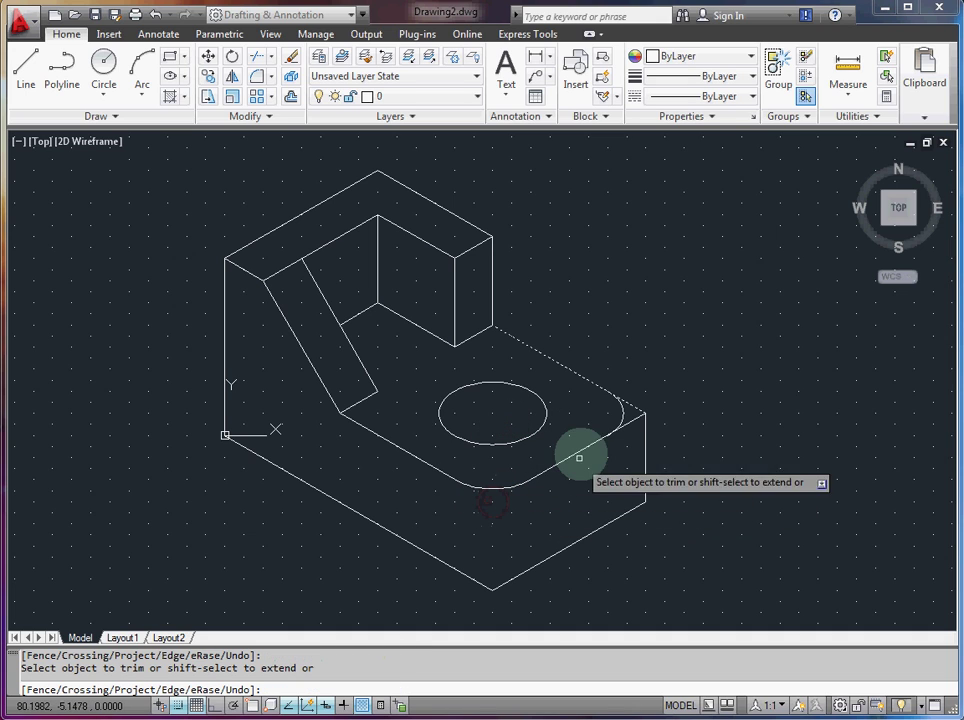
pyautogui.click(634, 418)
pyautogui.click(630, 405)
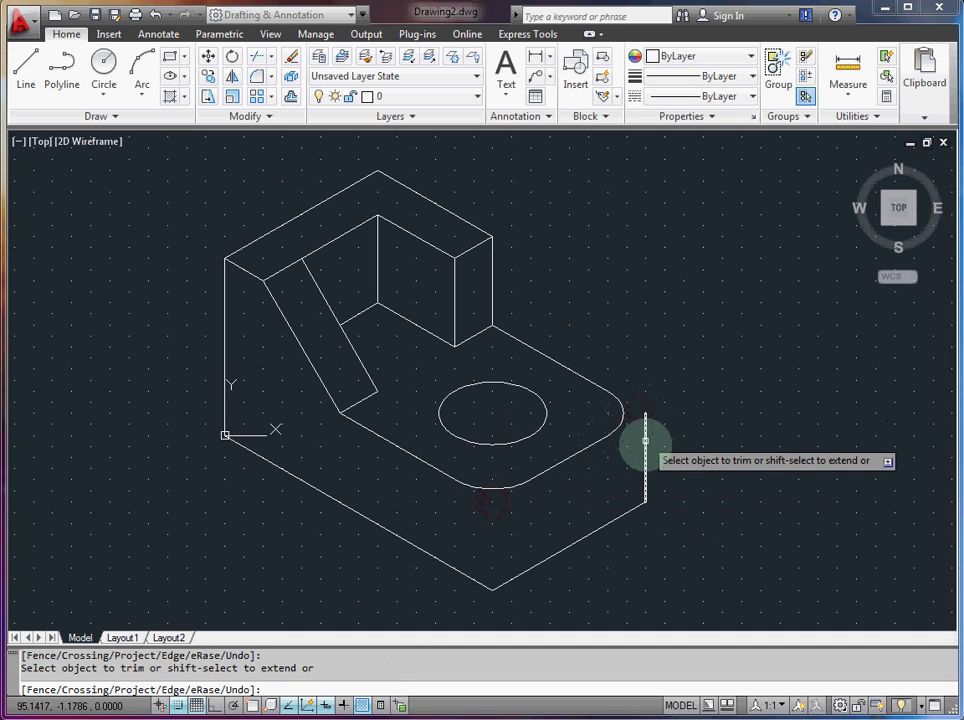
# Step: Leave the Trim command and delete the vertical edge at the base's right corner
pyautogui.click(645, 455)
pyautogui.click(643, 456)
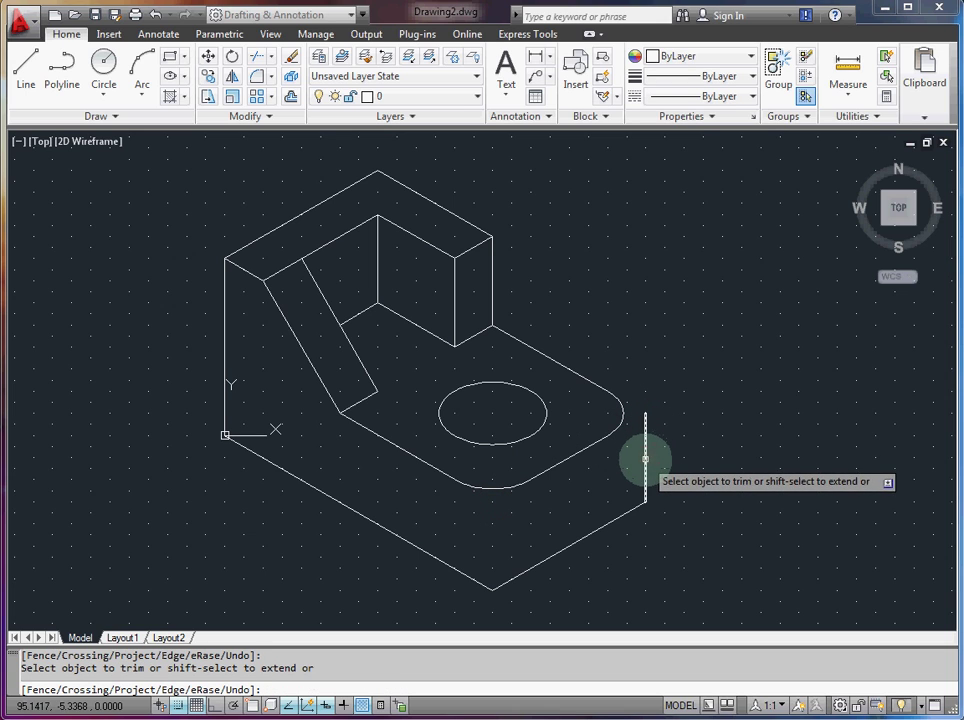
pyautogui.press('Escape')
pyautogui.press('Escape')
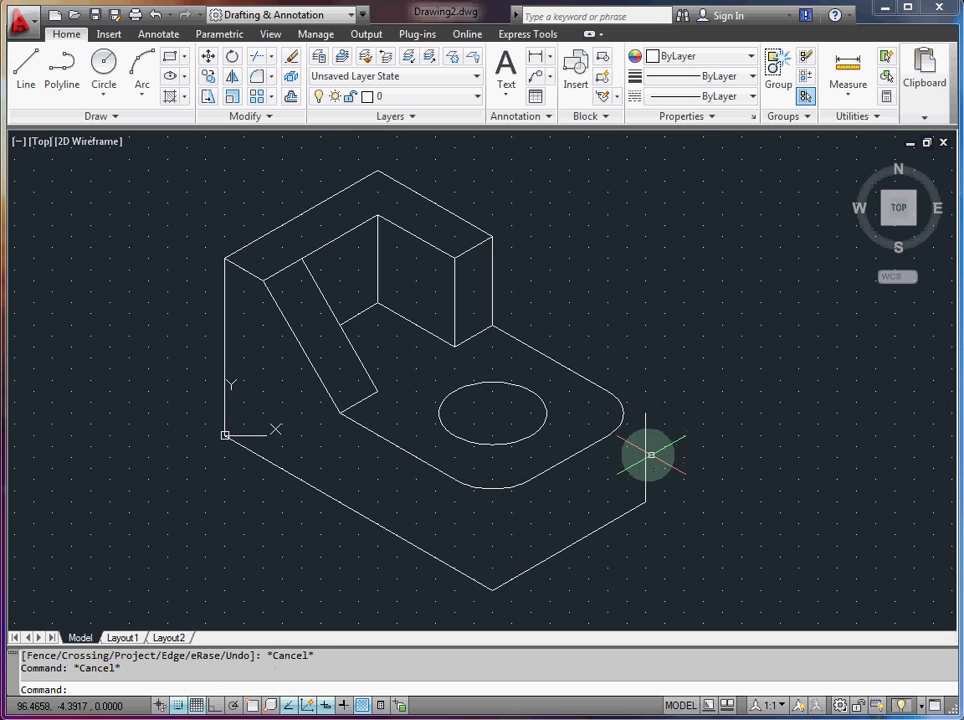
pyautogui.click(647, 455)
pyautogui.press('Delete')
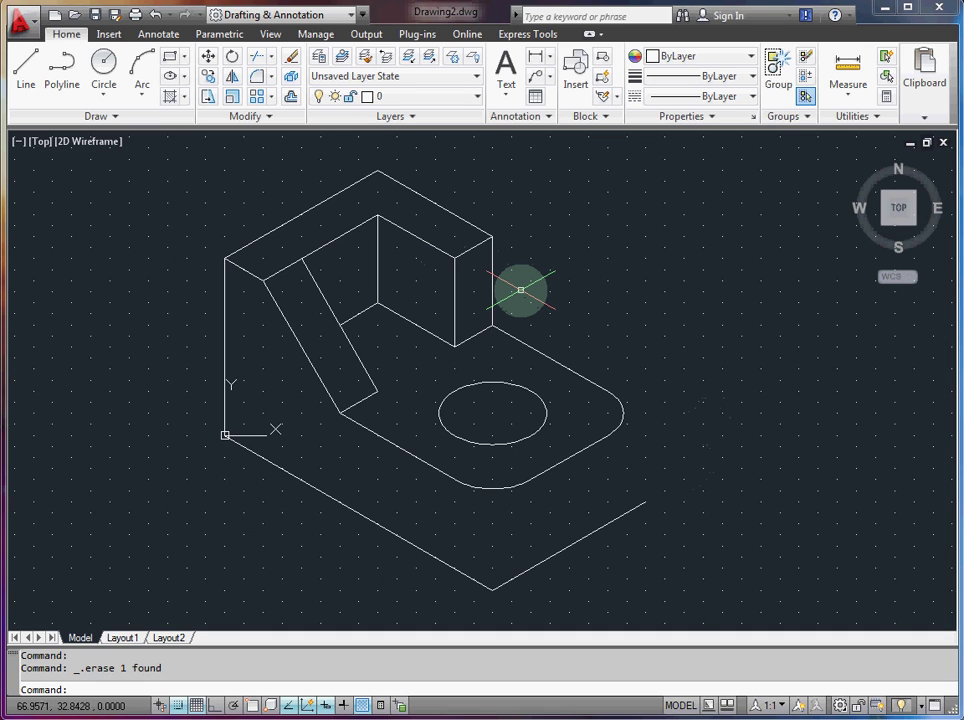
# Step: Draw an isocircle of radius 10 inside the base's lower front corner, touching both bottom edges
pyautogui.press('Return')
pyautogui.write('i')
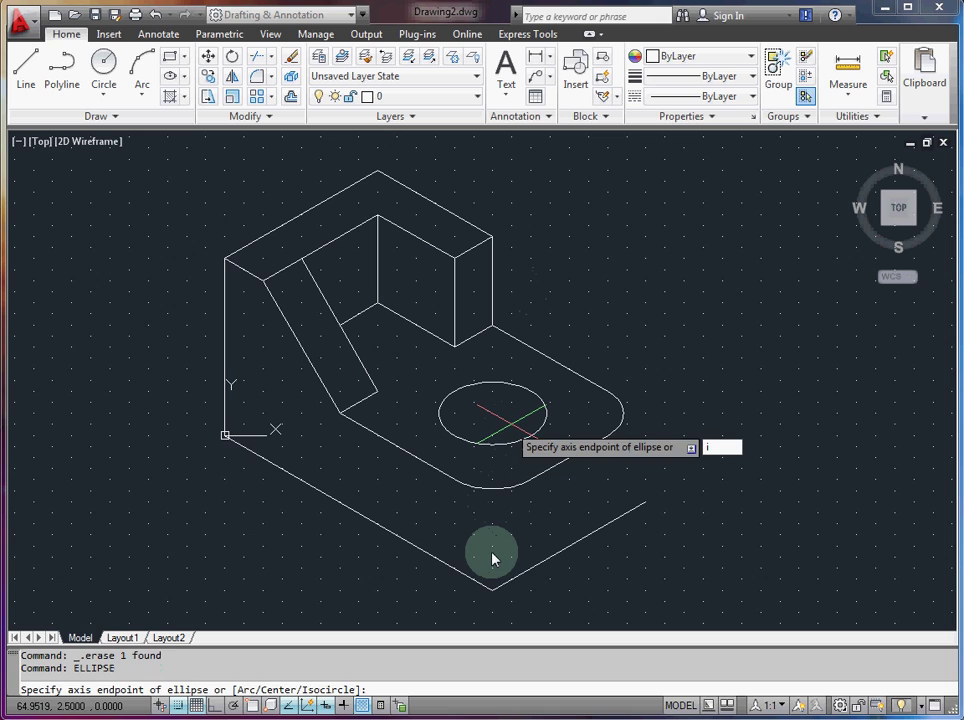
pyautogui.press('Return')
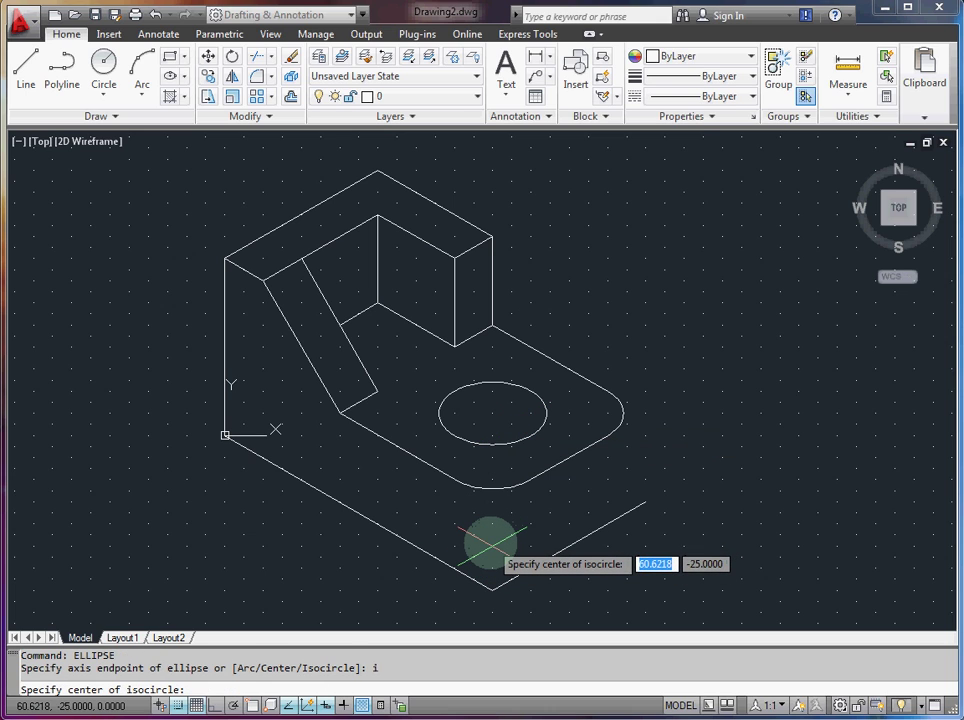
pyautogui.click(491, 543)
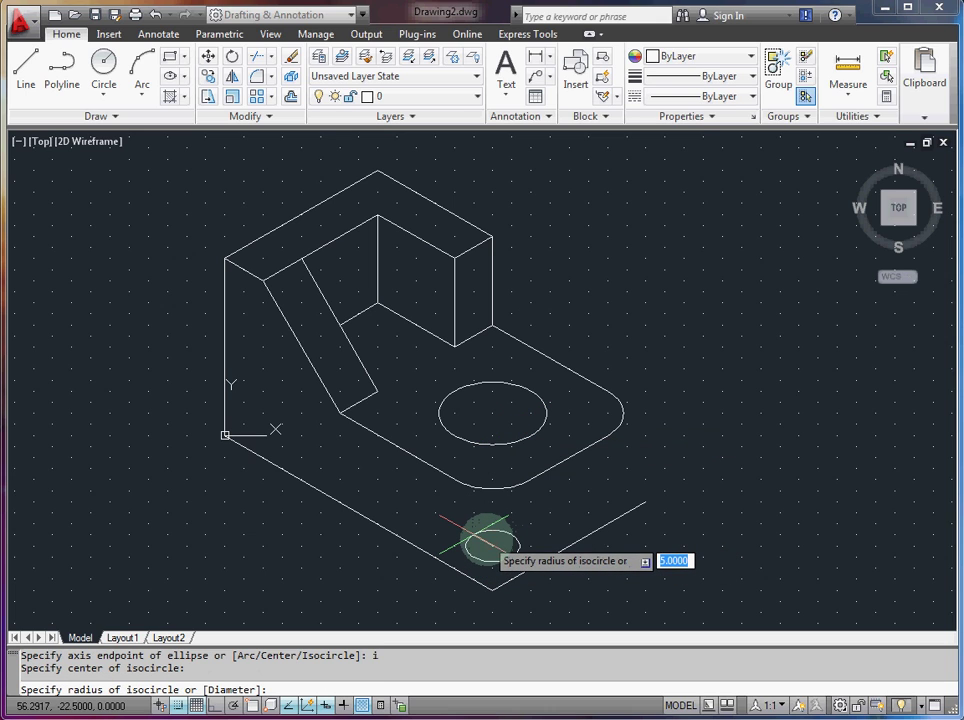
pyautogui.write('10')
pyautogui.press('Return')
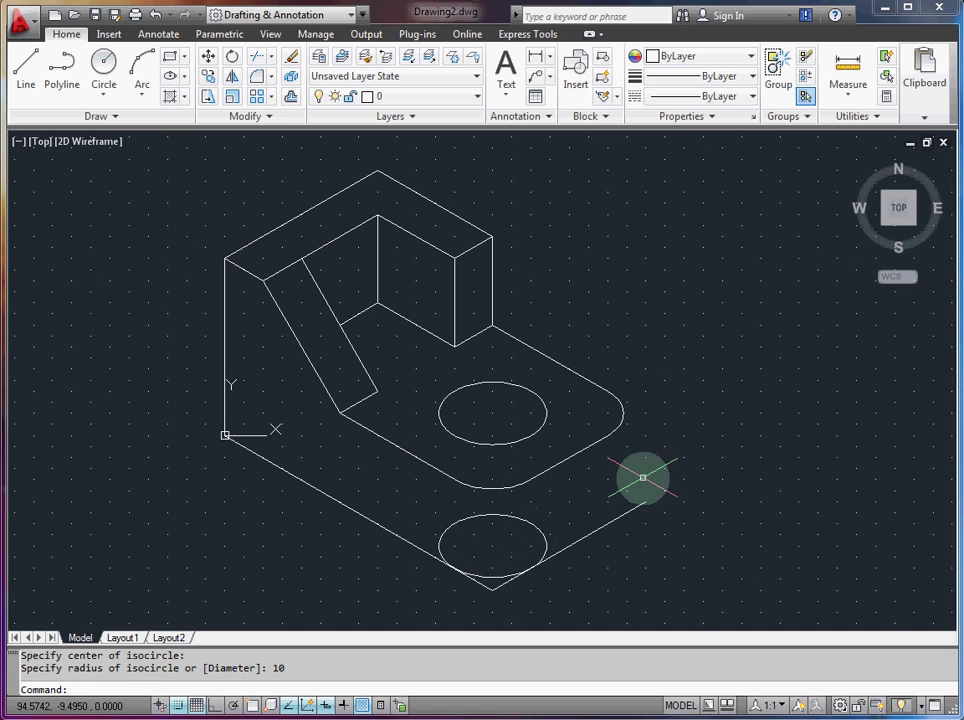
# Step: Draw an isocircle of radius 10 near the right end of the base's bottom edge, touching that edge
pyautogui.press('Return')
pyautogui.write('i')
pyautogui.press('Return')
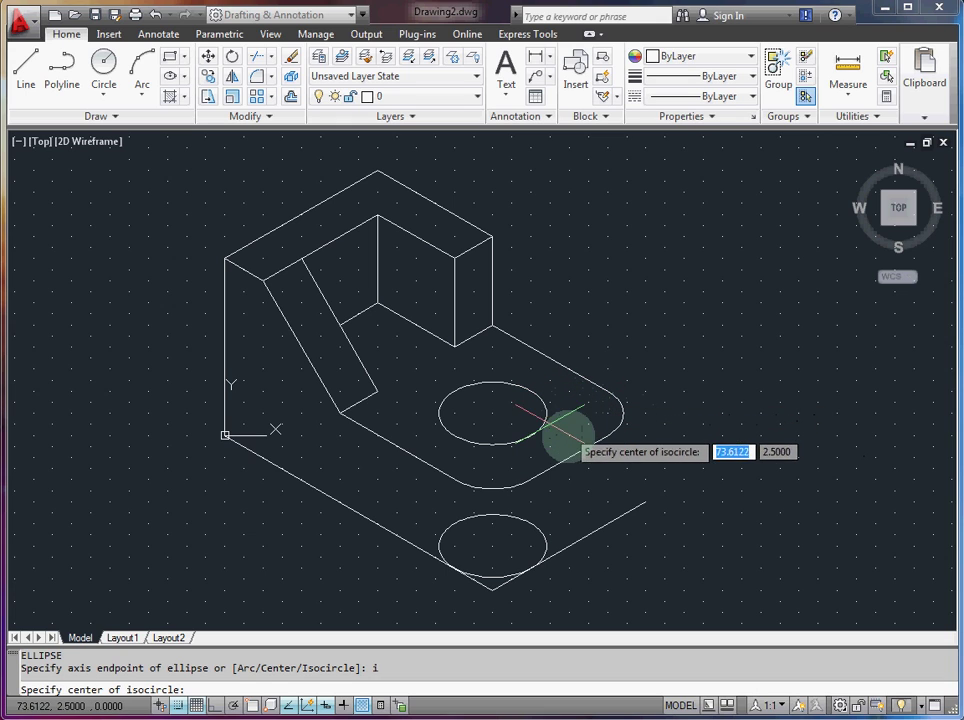
pyautogui.click(587, 489)
pyautogui.write('10')
pyautogui.press('Return')
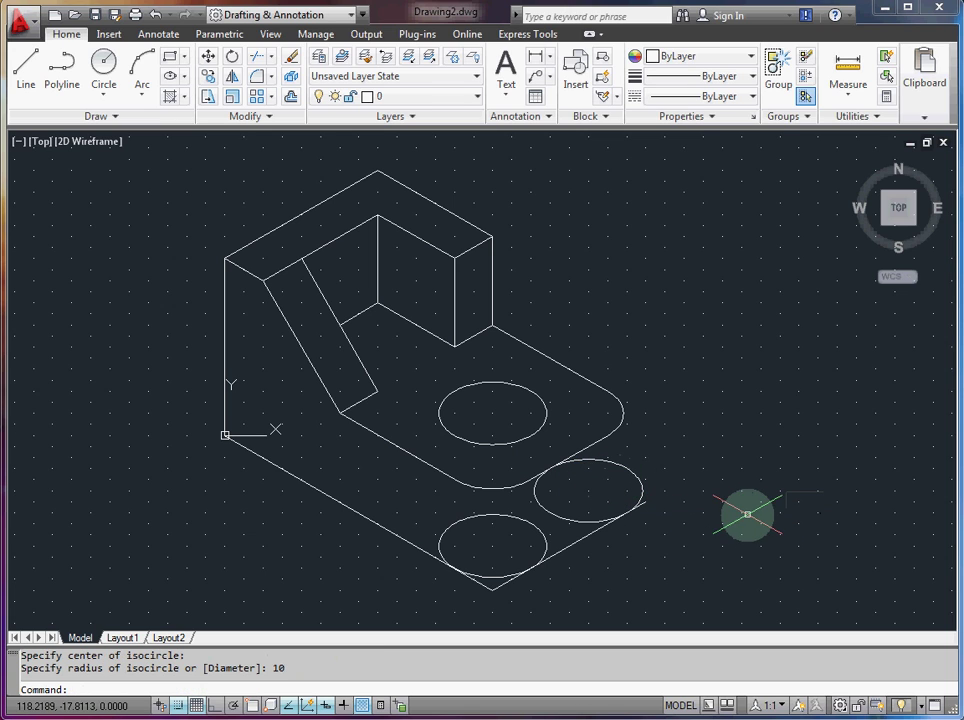
# Step: Round the base's lower front corner by trimming the two bottom edge ends and the inner part of its isocircle
pyautogui.press('Escape')
pyautogui.write('tr')
pyautogui.press('Return')
pyautogui.click(497, 577)
pyautogui.click(553, 555)
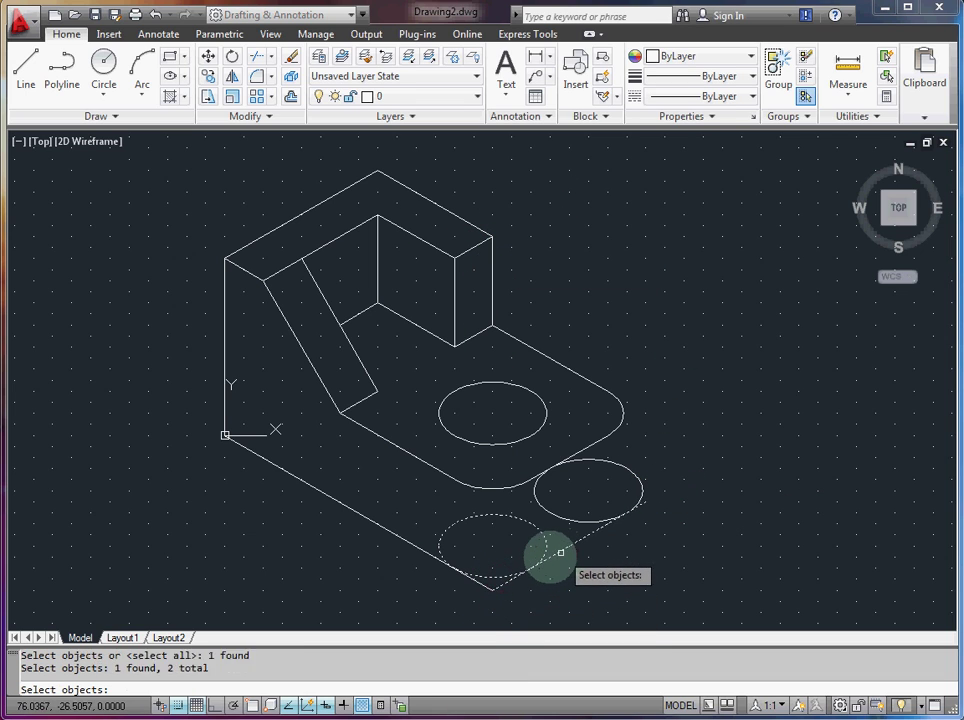
pyautogui.click(422, 552)
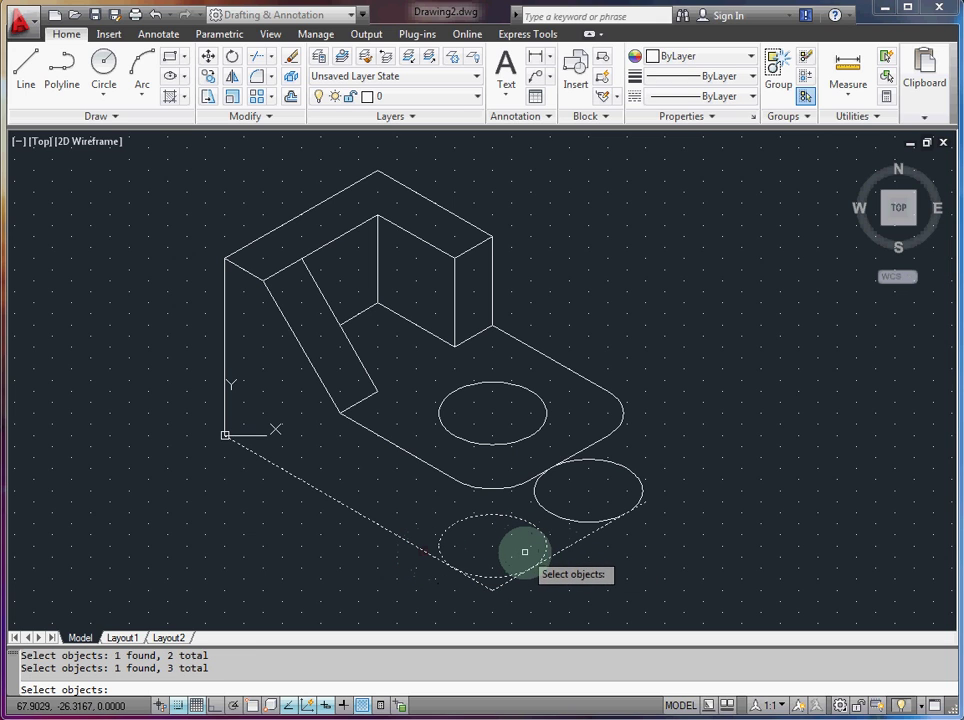
pyautogui.press('Return')
pyautogui.click(491, 583)
pyautogui.click(490, 589)
pyautogui.click(540, 543)
pyautogui.press('Escape')
pyautogui.press('Escape')
# Step: Trim the right end of the bottom edge where it extends past the lower right isocircle
pyautogui.write('trim')
pyautogui.press('Return')
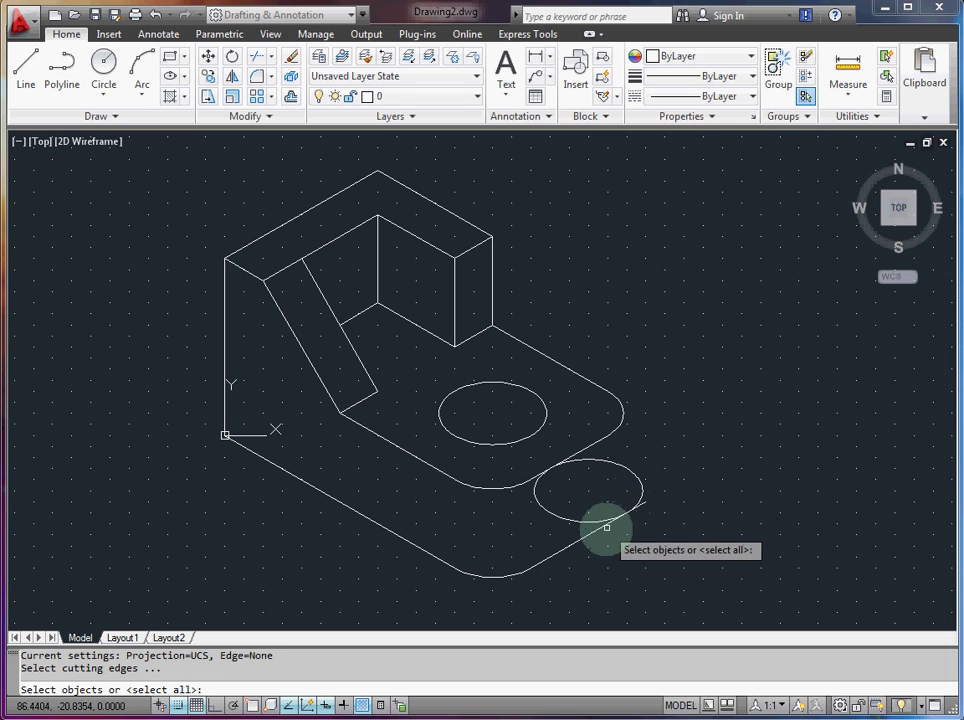
pyautogui.click(600, 527)
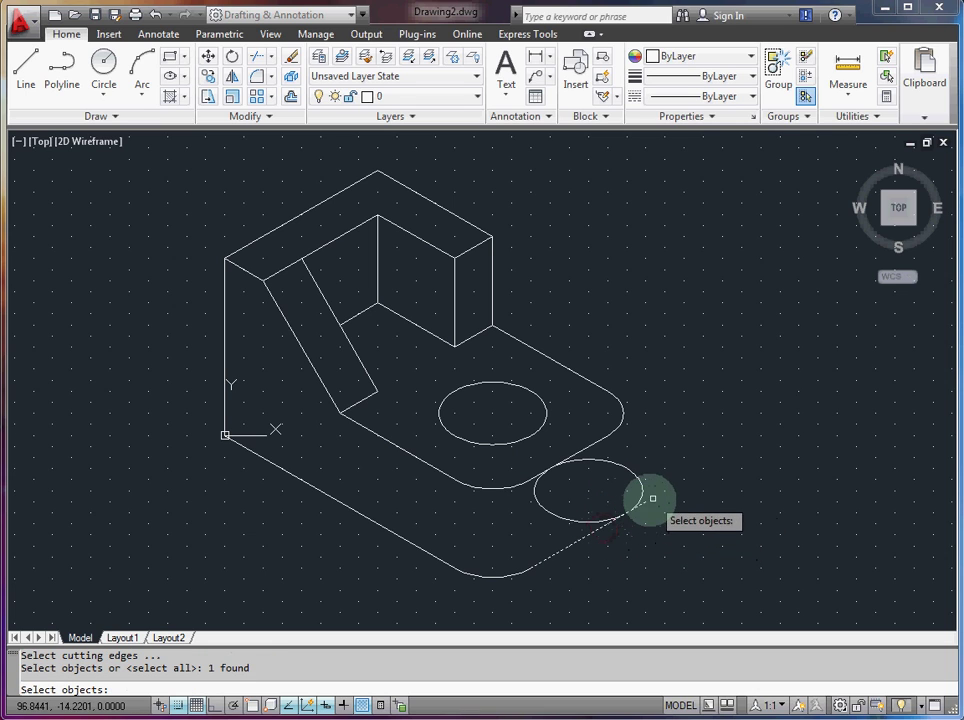
pyautogui.click(597, 518)
pyautogui.press('Return')
pyautogui.press('Escape')
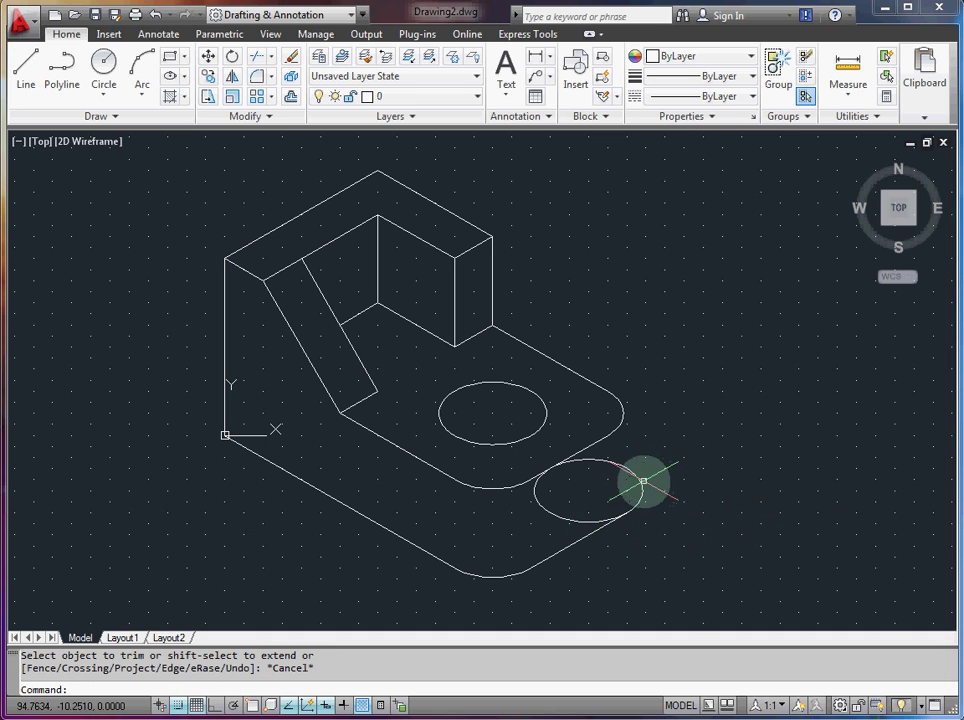
# Step: Move the lower right isocircle directly beneath the top face's right corner arc and shorten the bottom edge to meet it
pyautogui.click(638, 481)
pyautogui.click(589, 494)
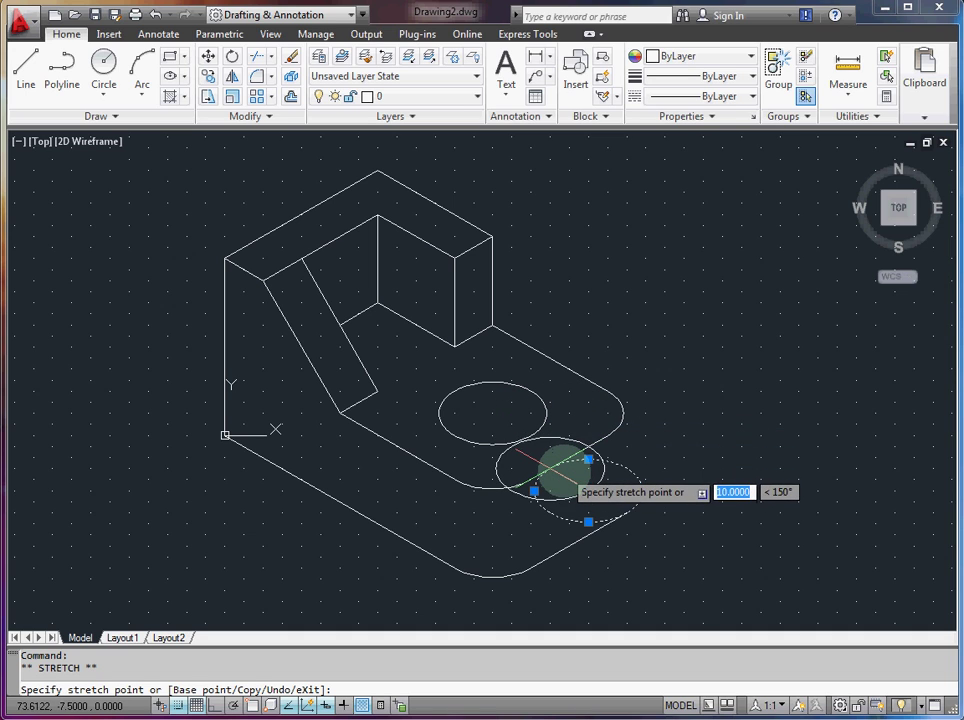
pyautogui.press('Escape')
pyautogui.press('Escape')
pyautogui.click(630, 512)
pyautogui.click(628, 511)
pyautogui.press('Escape')
pyautogui.press('Escape')
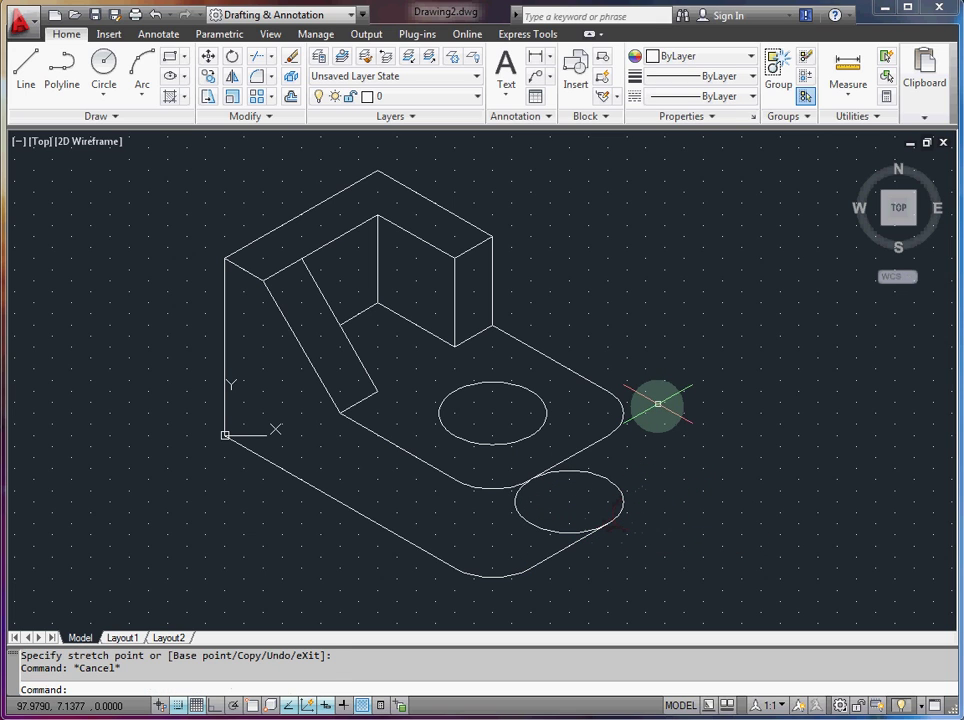
# Step: Turn off grid snap and turn on object snap, setting the Tangent snap mode for joining the corner arcs
pyautogui.click(33, 70)
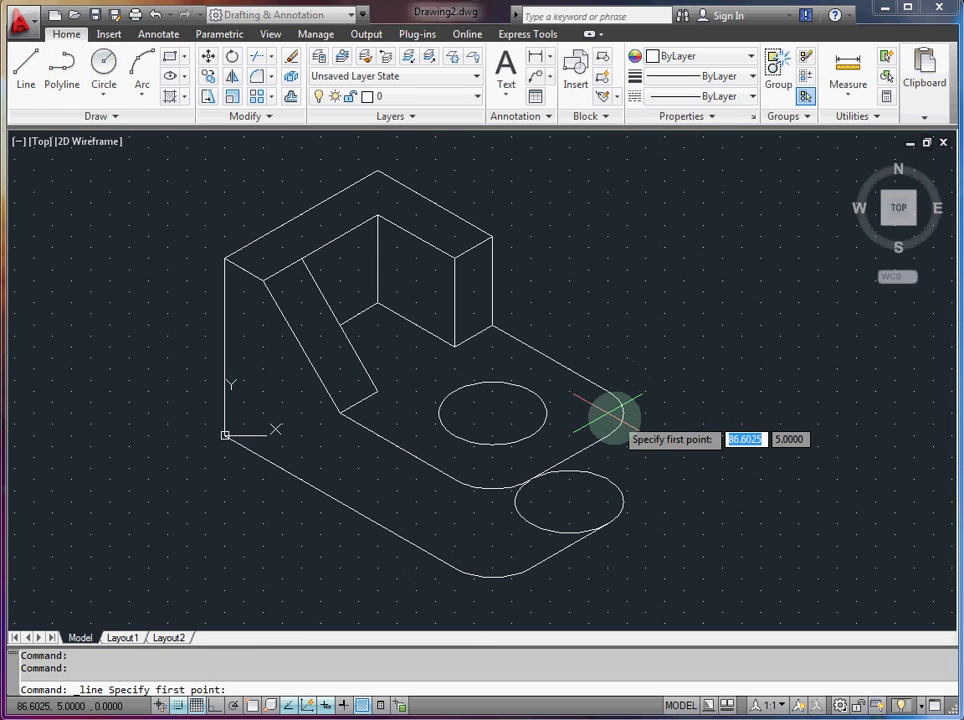
pyautogui.press('Escape')
pyautogui.press('F9')
pyautogui.press('F3')
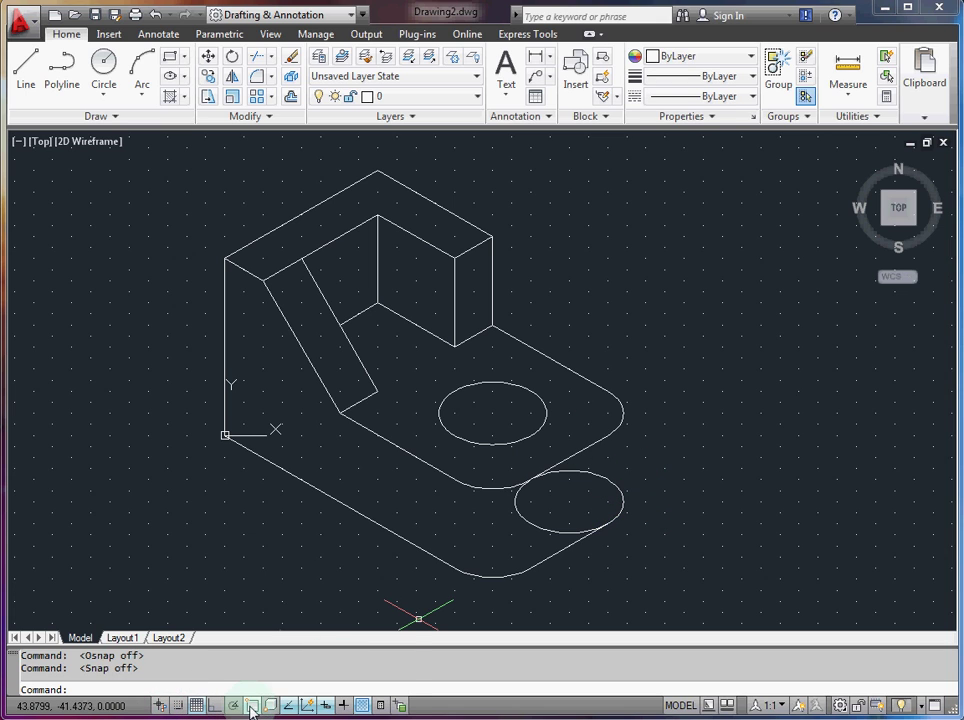
pyautogui.rightClick(251, 709)
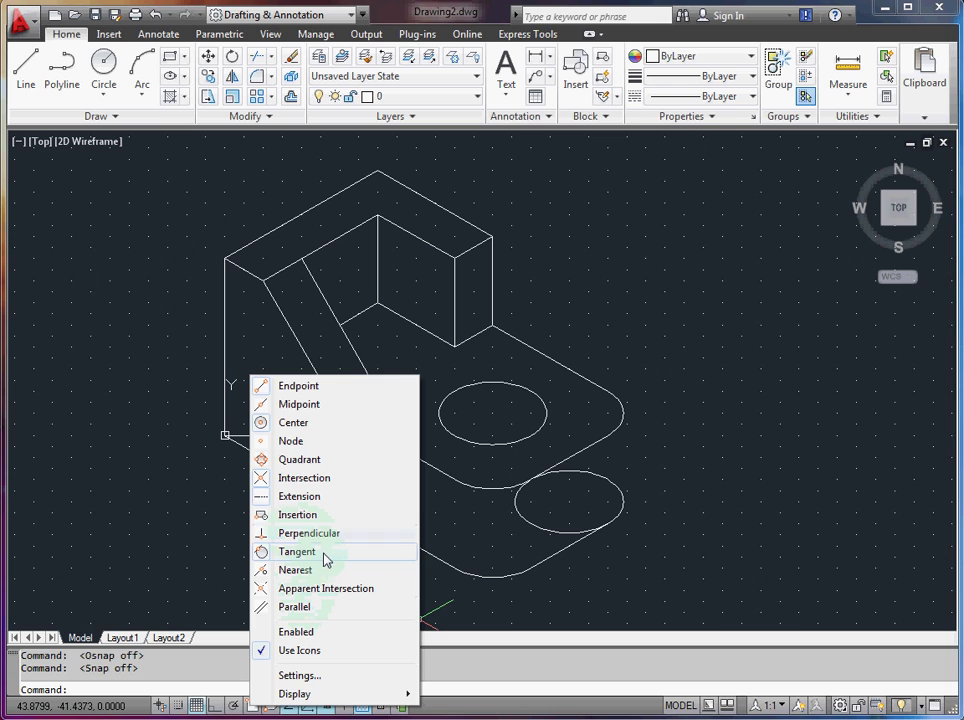
pyautogui.click(343, 557)
pyautogui.rightClick(252, 708)
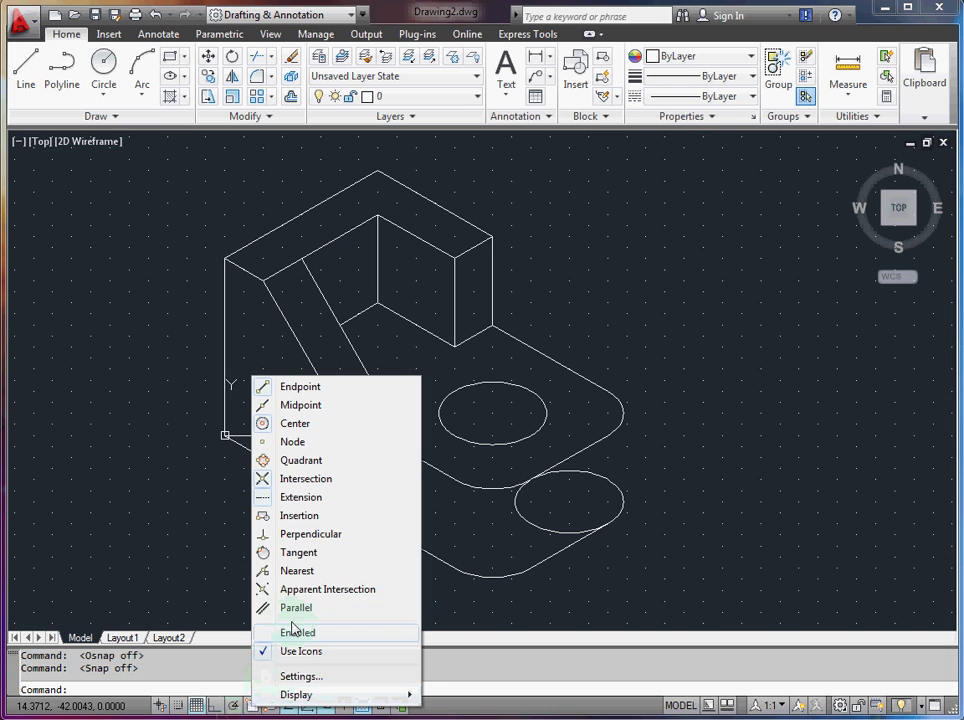
pyautogui.click(330, 563)
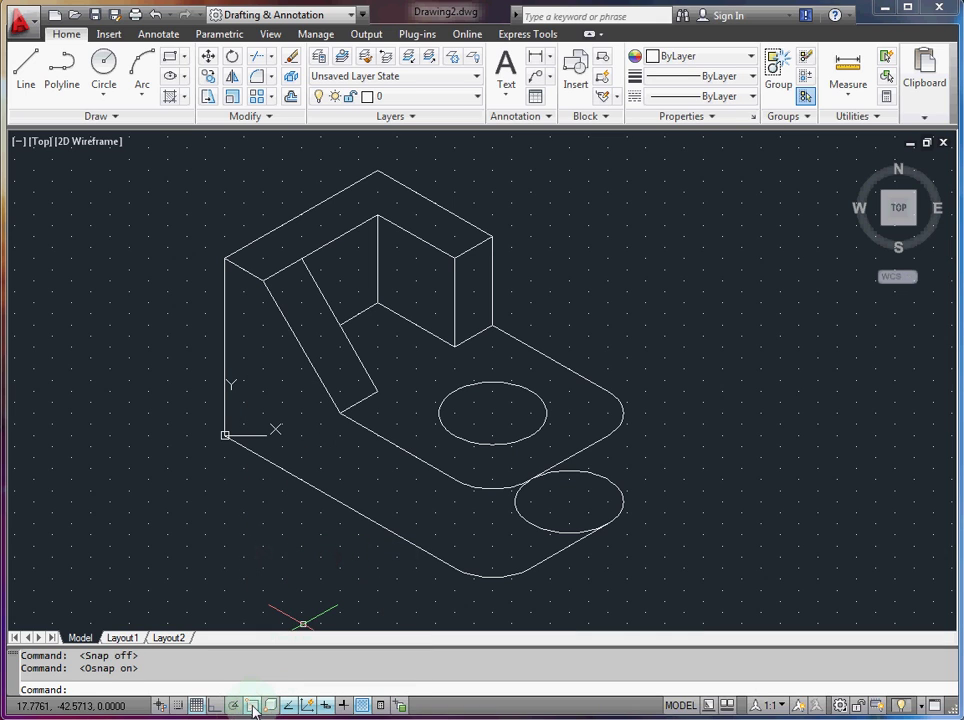
# Step: Draw a vertical line joining the outermost points of the base's upper right corner arc and the isocircle beneath it
pyautogui.click(29, 66)
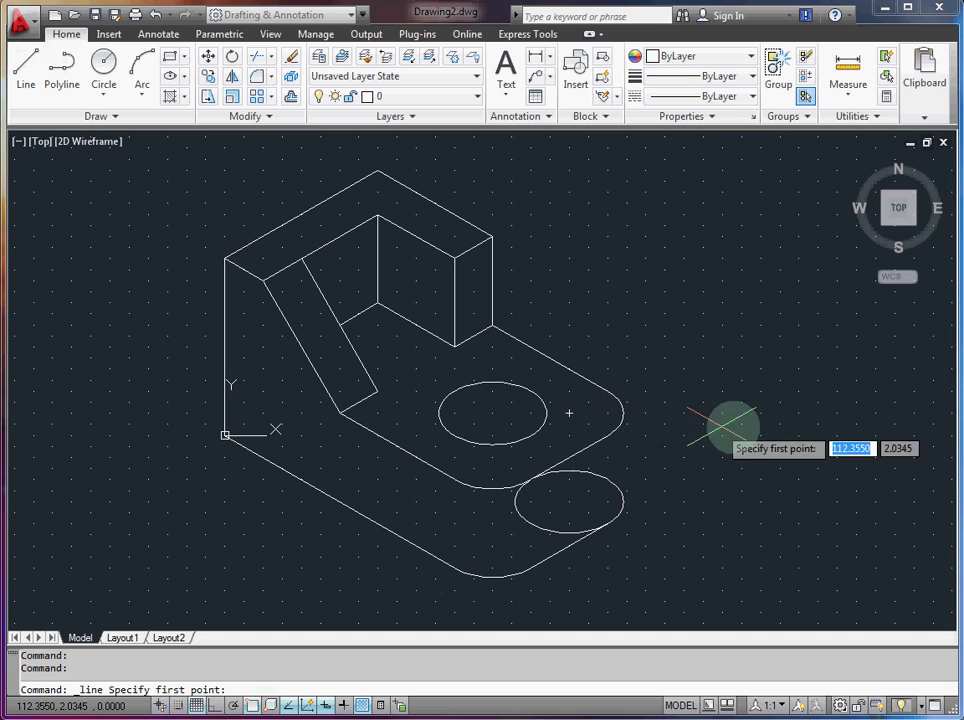
pyautogui.click(620, 413)
pyautogui.click(623, 500)
pyautogui.press('Escape')
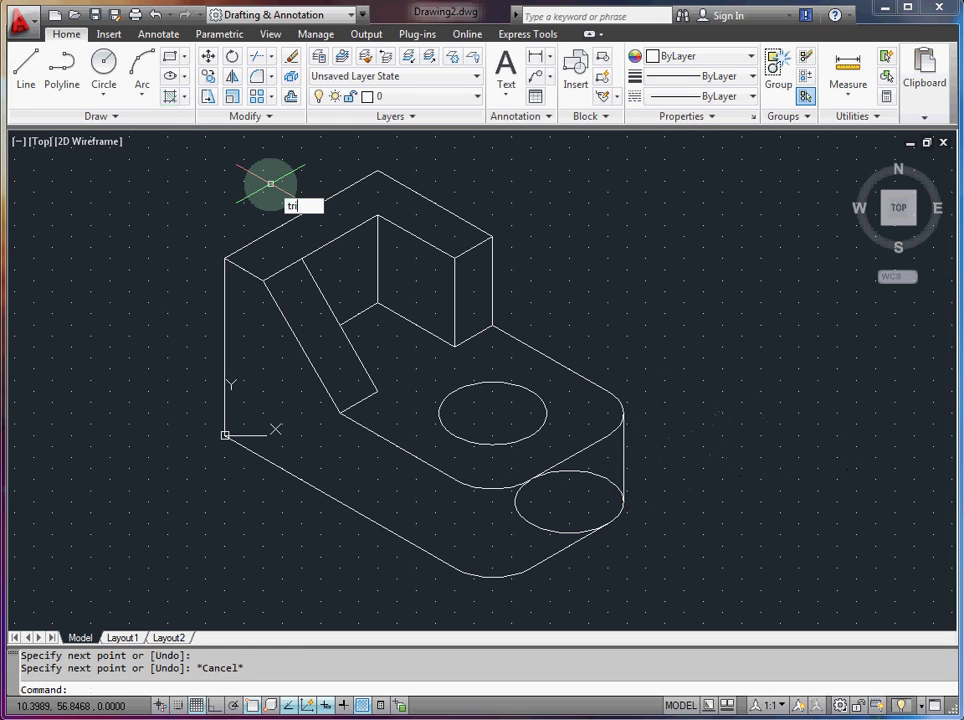
# Step: Trim away the inner part of the lower right isocircle, using the new vertical edge and the bottom edge as cutting edges
pyautogui.write('tri')
pyautogui.press('Return')
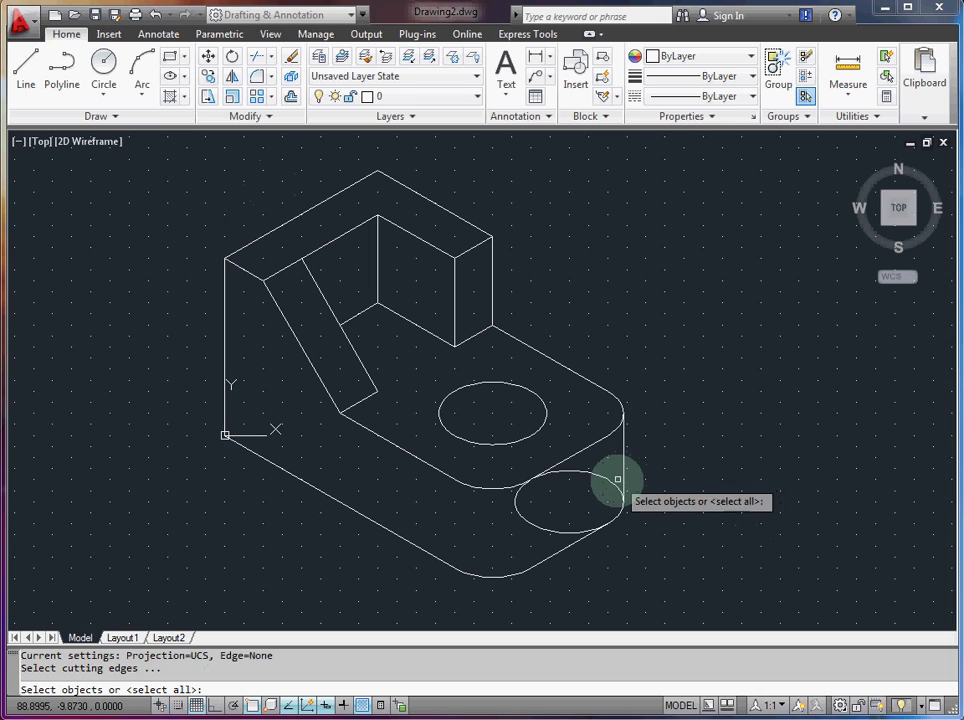
pyautogui.click(615, 480)
pyautogui.click(623, 474)
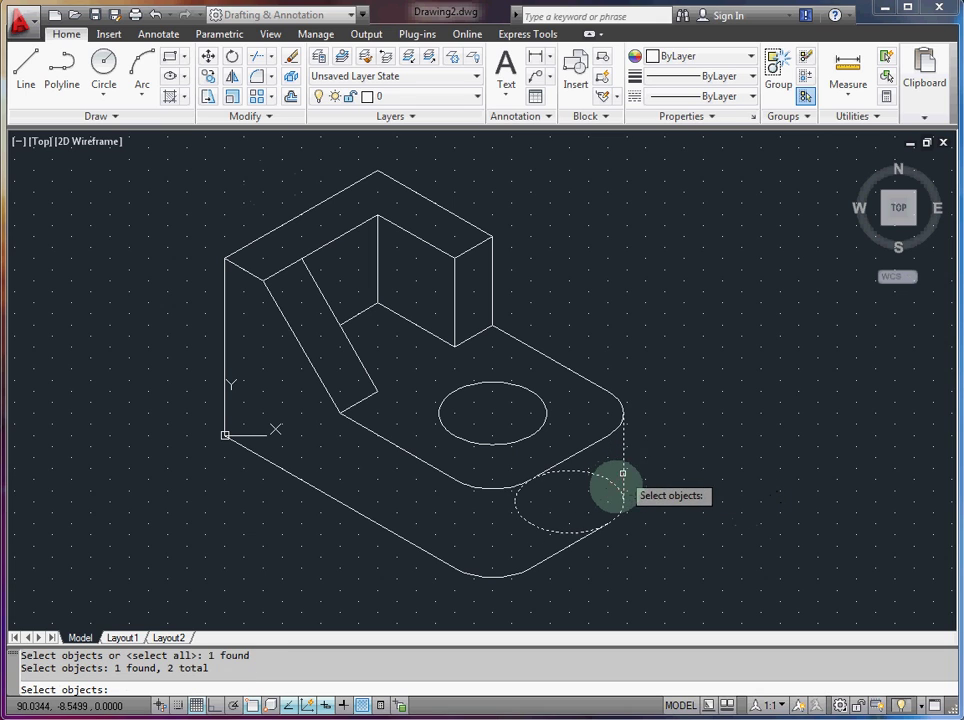
pyautogui.click(570, 546)
pyautogui.press('Return')
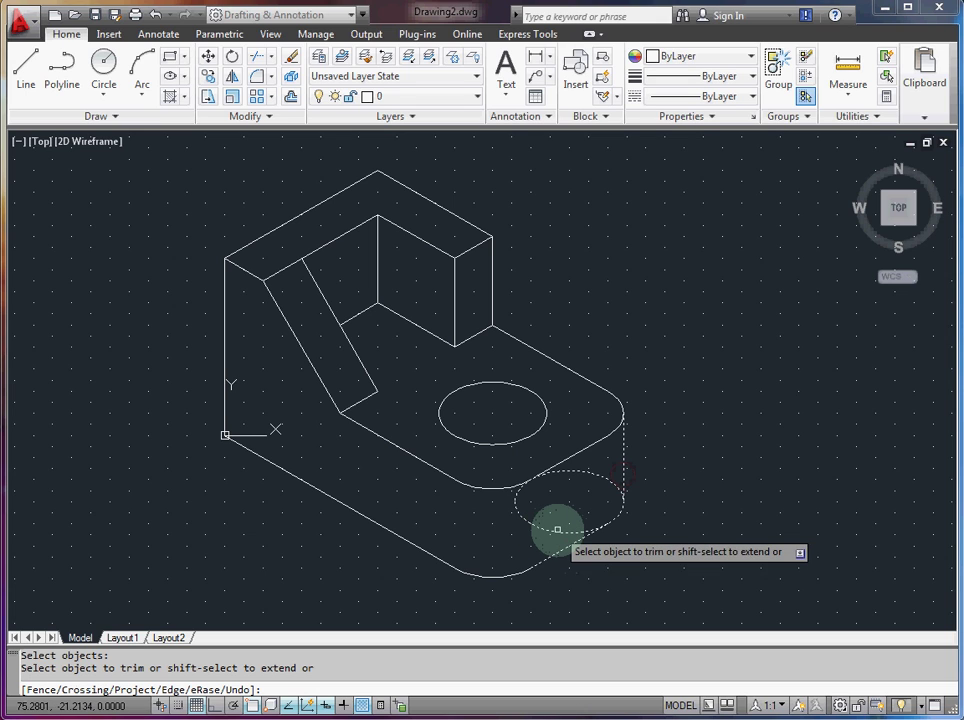
pyautogui.click(549, 531)
pyautogui.click(597, 512)
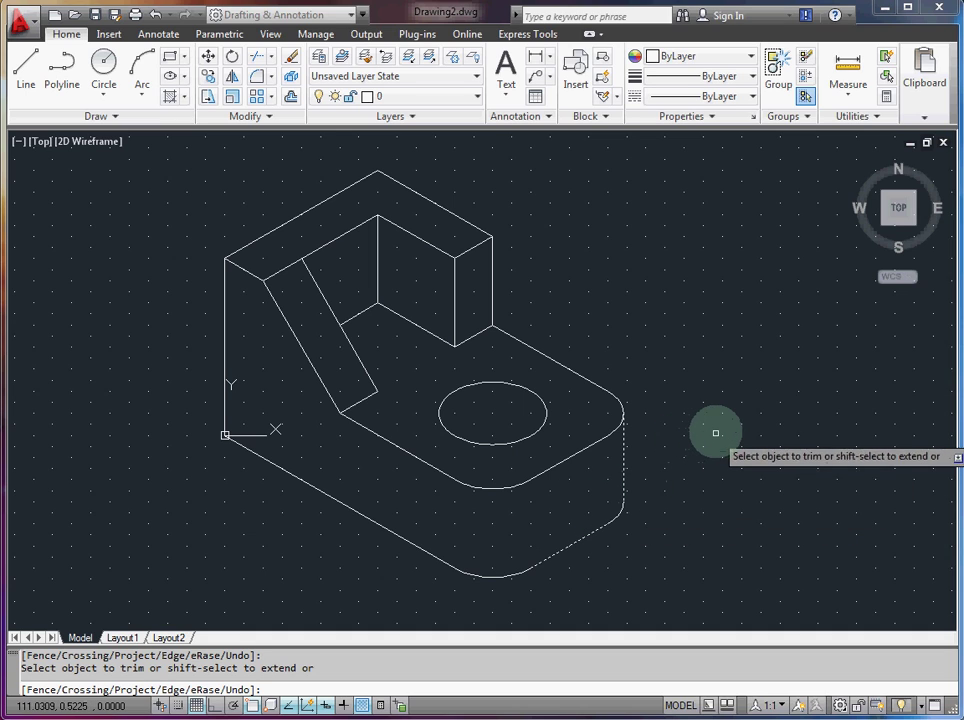
pyautogui.press('Escape')
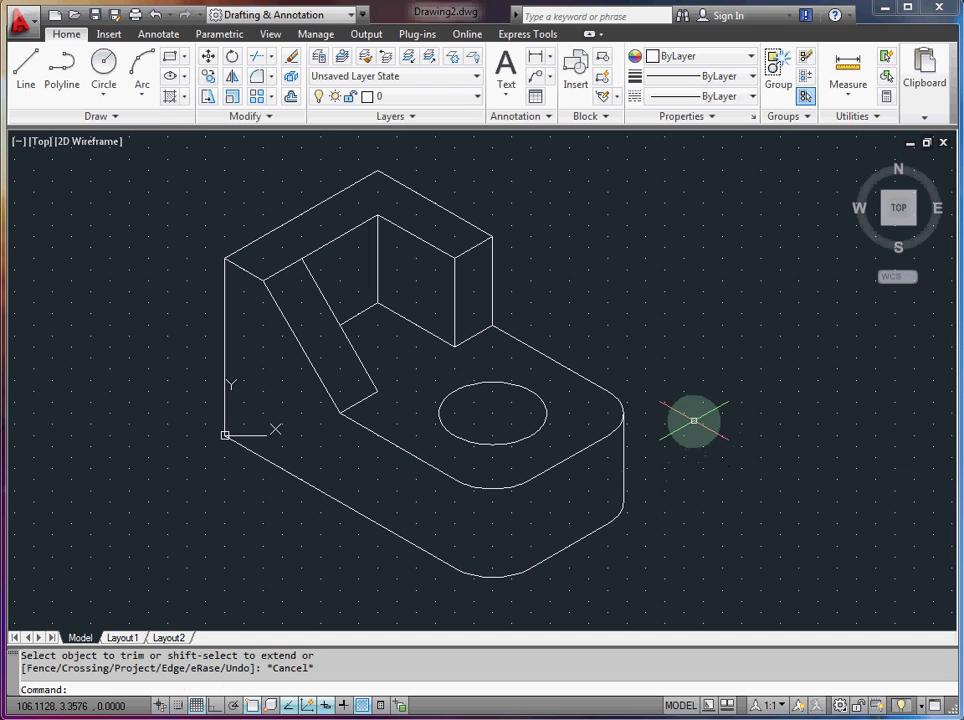